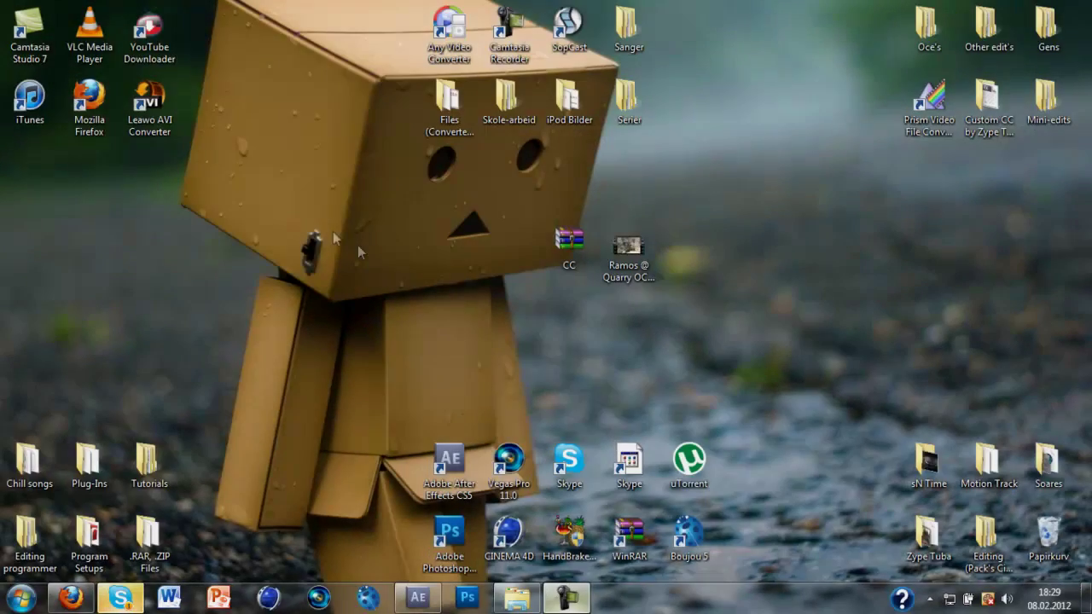
# Return to the YouTube tutorial page and load another page of comments.
pyautogui.moveTo(220, 165); pyautogui.dragTo(397, 322)
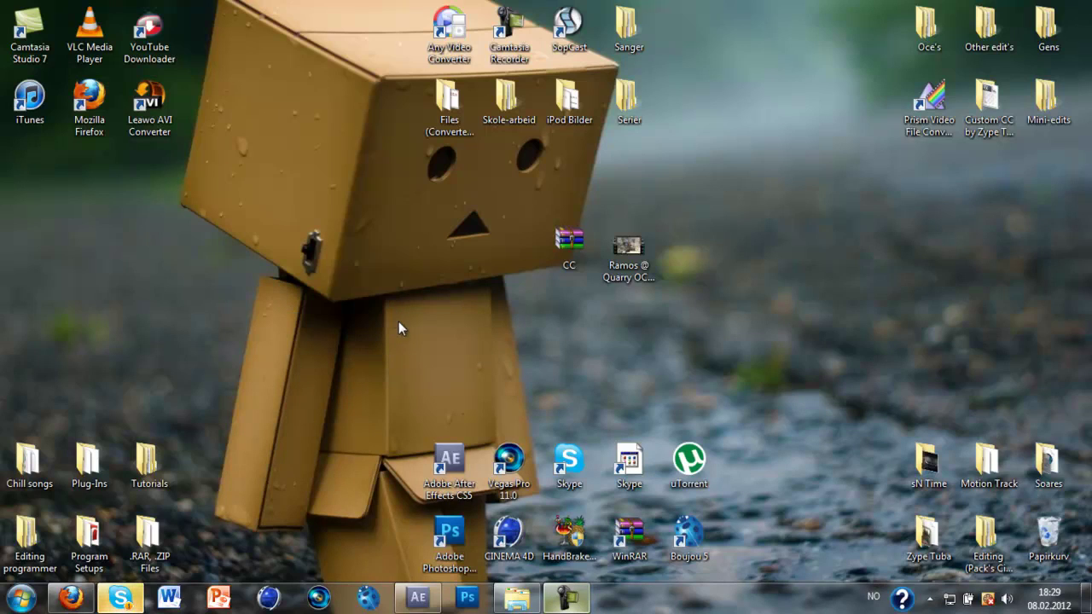
pyautogui.moveTo(71, 597)
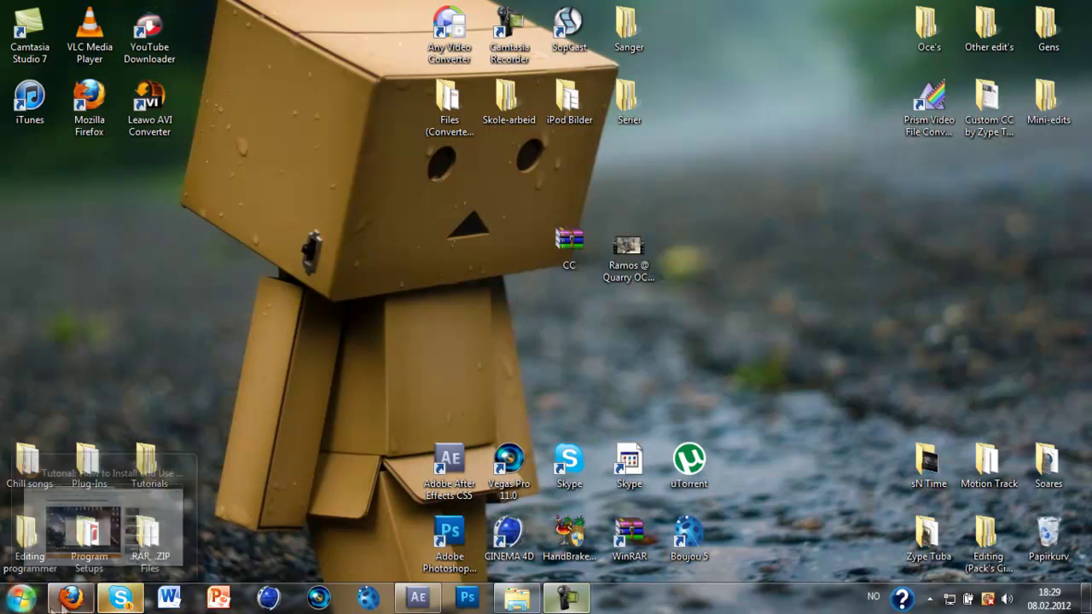
pyautogui.click(68, 465)
pyautogui.scroll(-5, 68, 461)
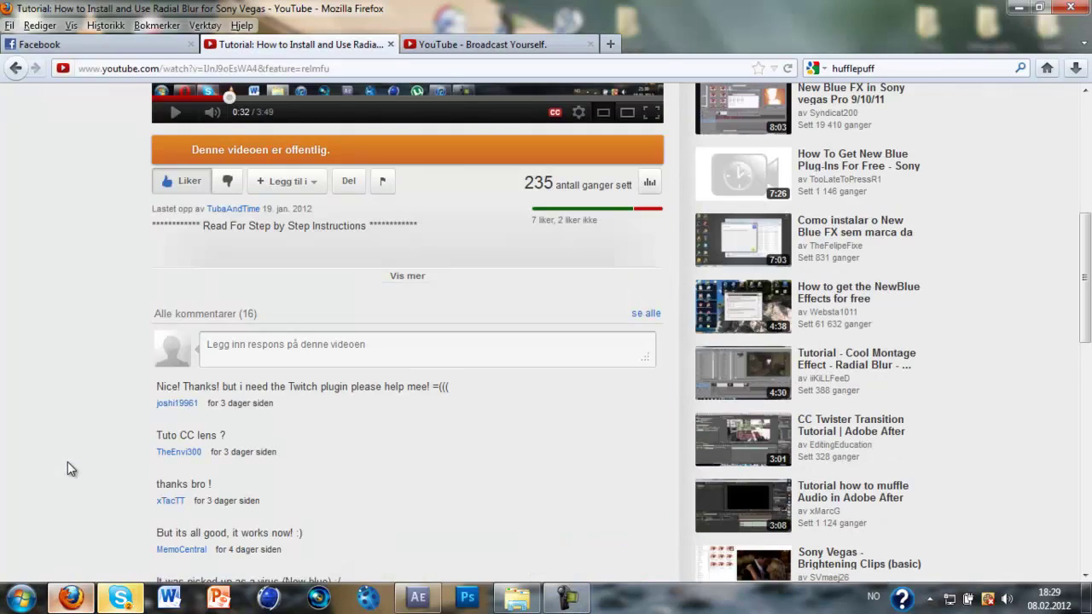
pyautogui.scroll(-5, 68, 462)
pyautogui.click(183, 426)
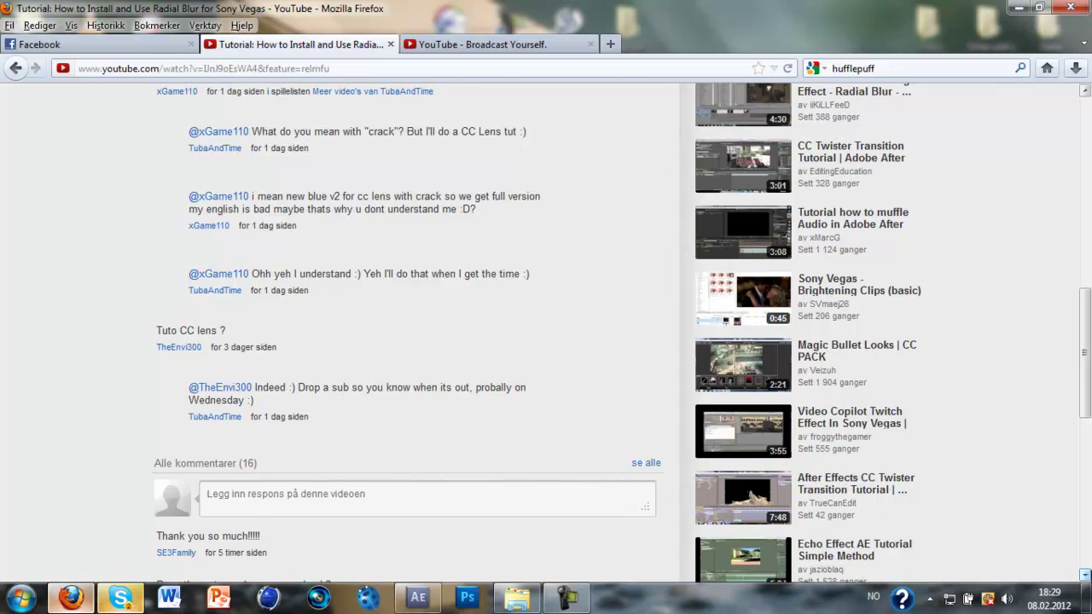
# Minimize the browser to reveal the desktop.
pyautogui.click(1088, 599)
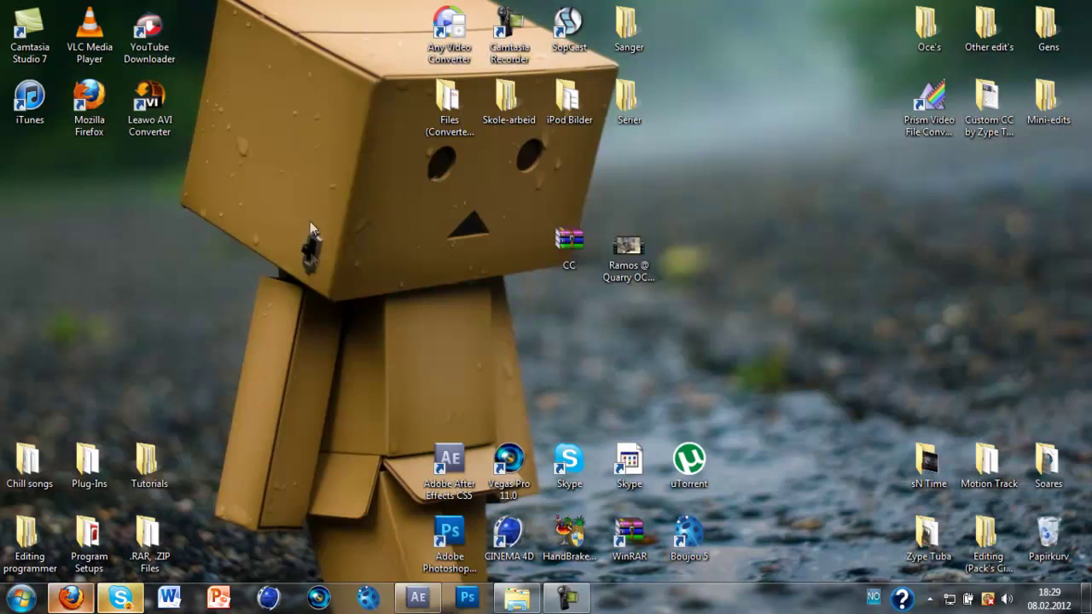
pyautogui.moveTo(291, 200); pyautogui.dragTo(340, 285)
pyautogui.moveTo(245, 148); pyautogui.dragTo(244, 189)
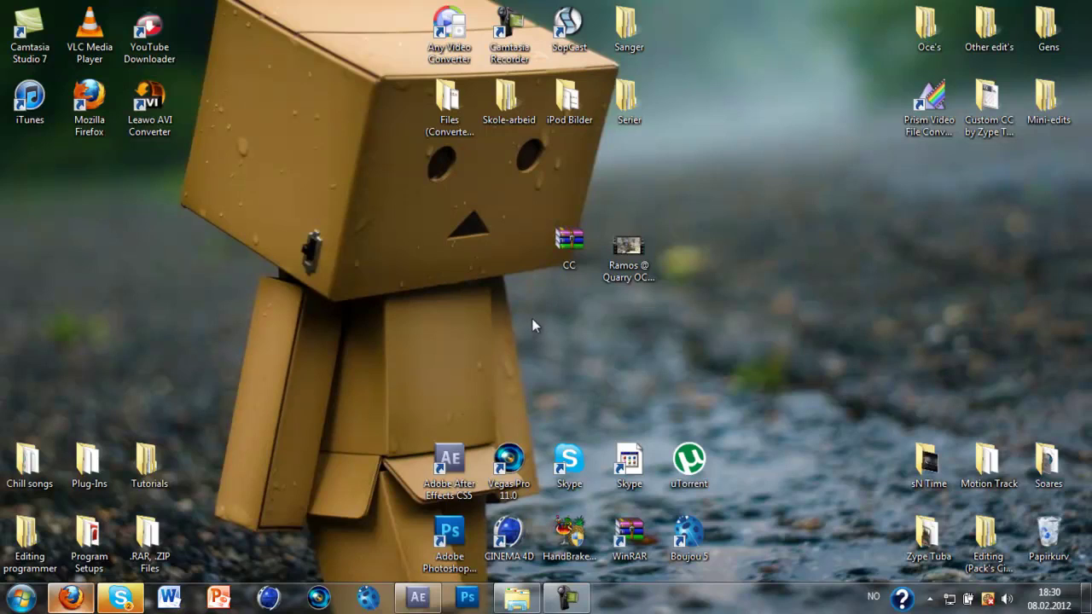
# Close After Effects with Don't Save for Untitled Project.aep, then open CC.rar in WinRAR.
pyautogui.click(422, 598)
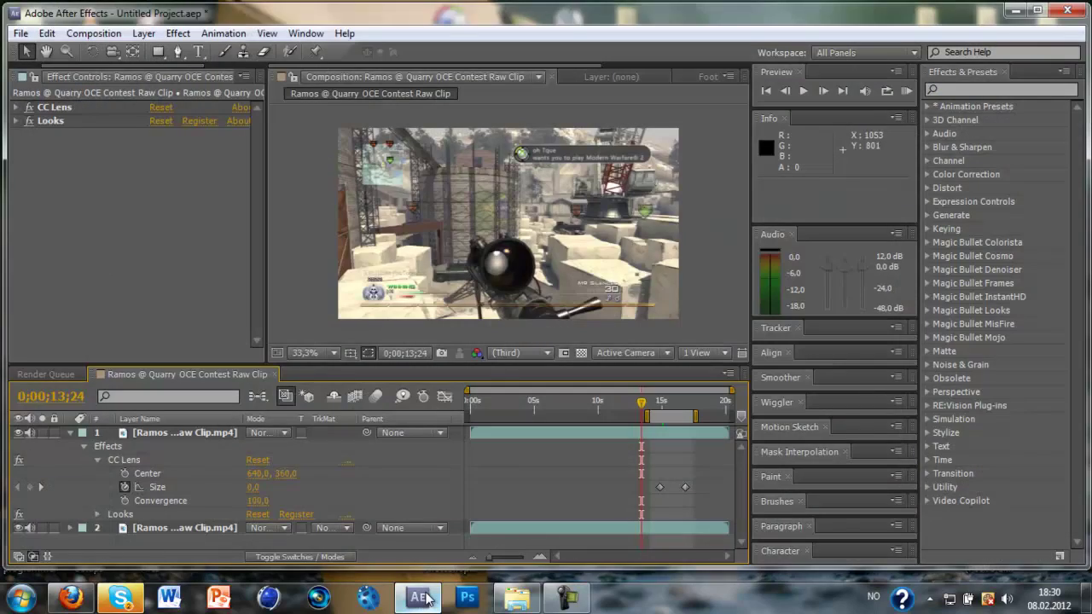
pyautogui.click(422, 597)
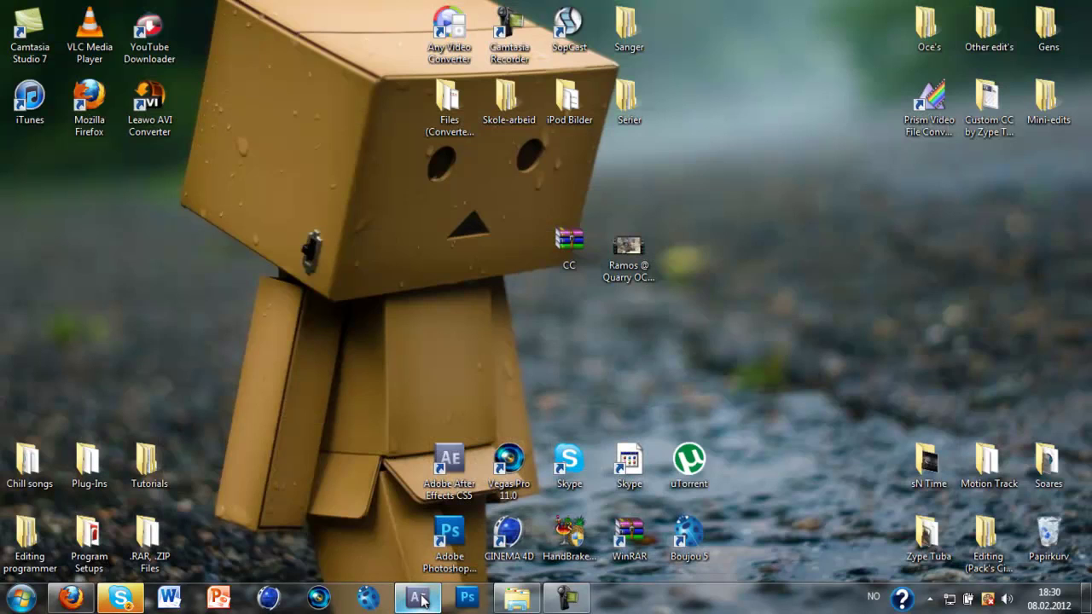
pyautogui.rightClick(422, 599)
pyautogui.click(375, 553)
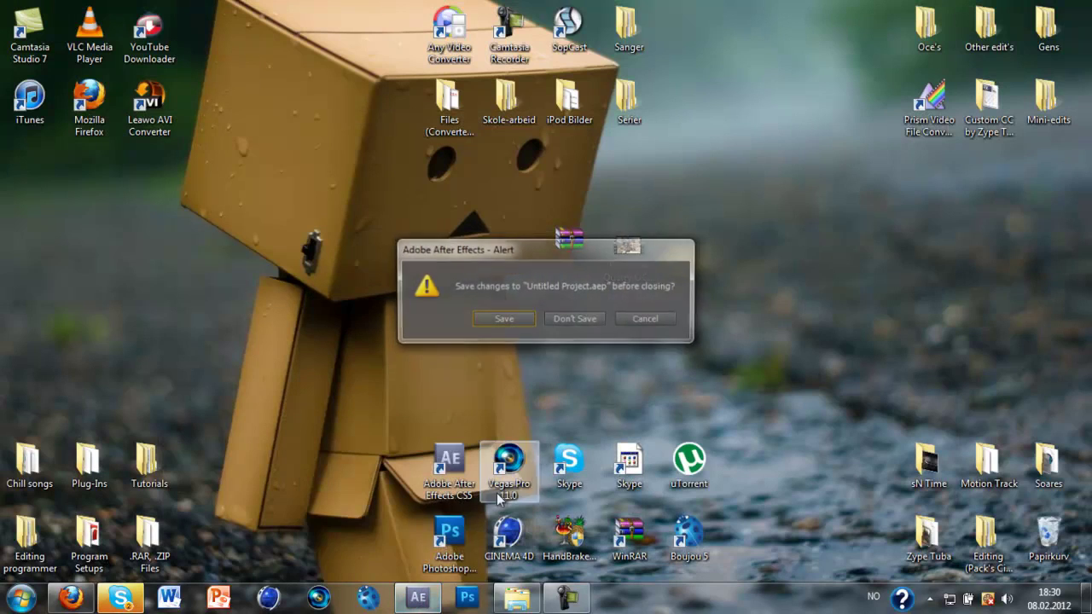
pyautogui.click(586, 323)
pyautogui.moveTo(312, 194); pyautogui.dragTo(443, 356)
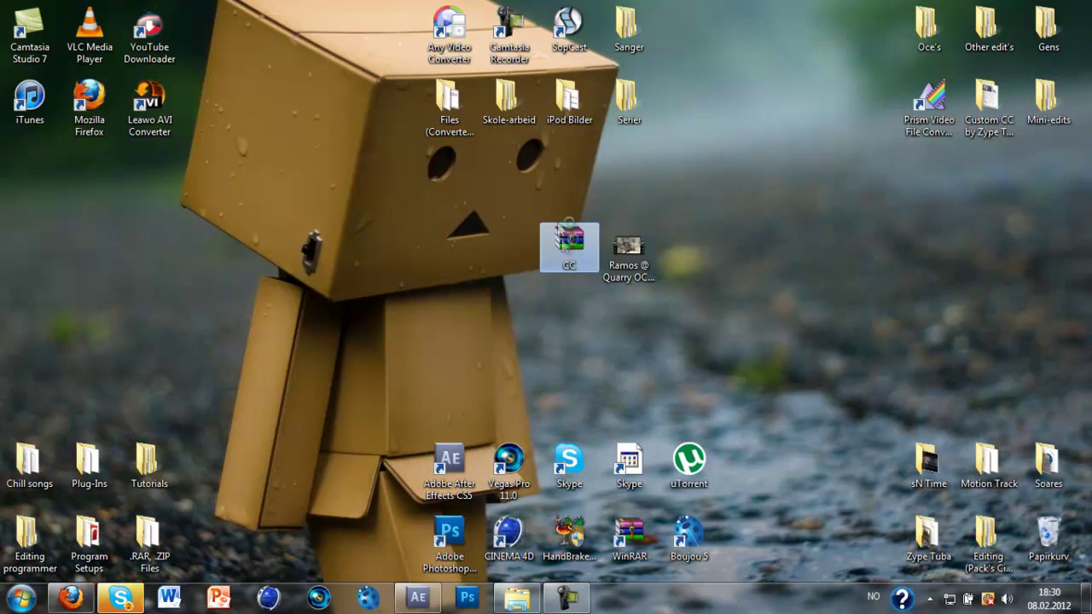
pyautogui.doubleClick(566, 247)
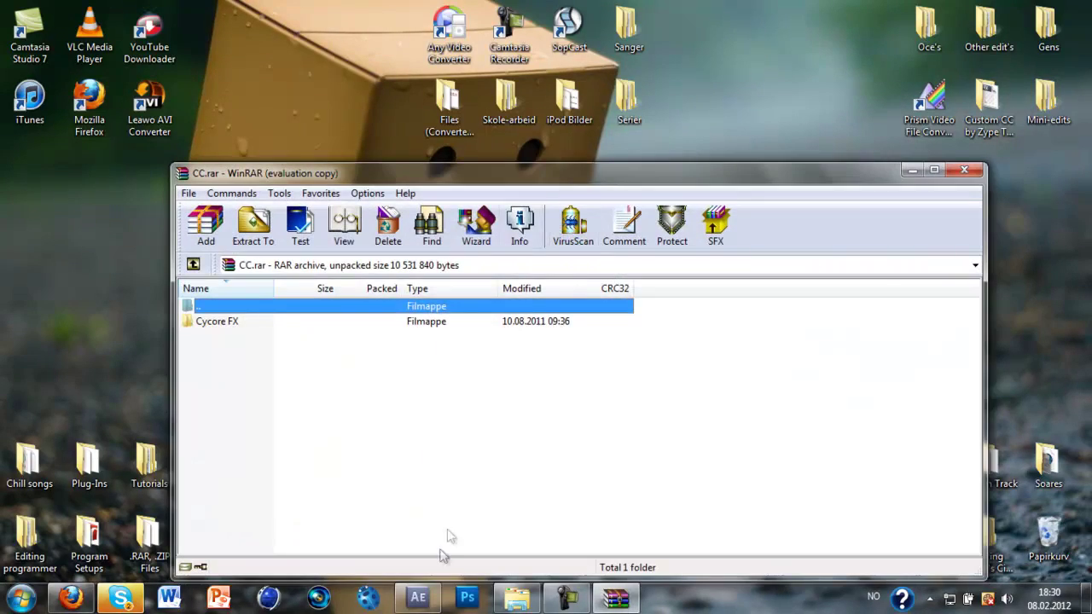
# Force the unresponsive After Effects to close and close the CC.rar window.
pyautogui.rightClick(418, 597)
pyautogui.click(397, 557)
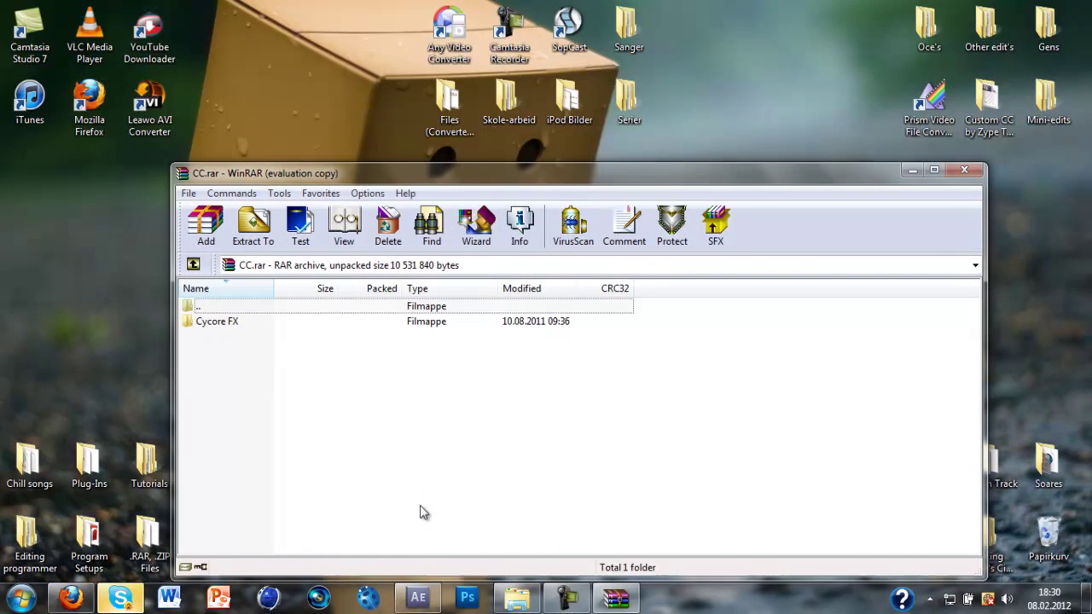
pyautogui.click(965, 172)
pyautogui.click(460, 310)
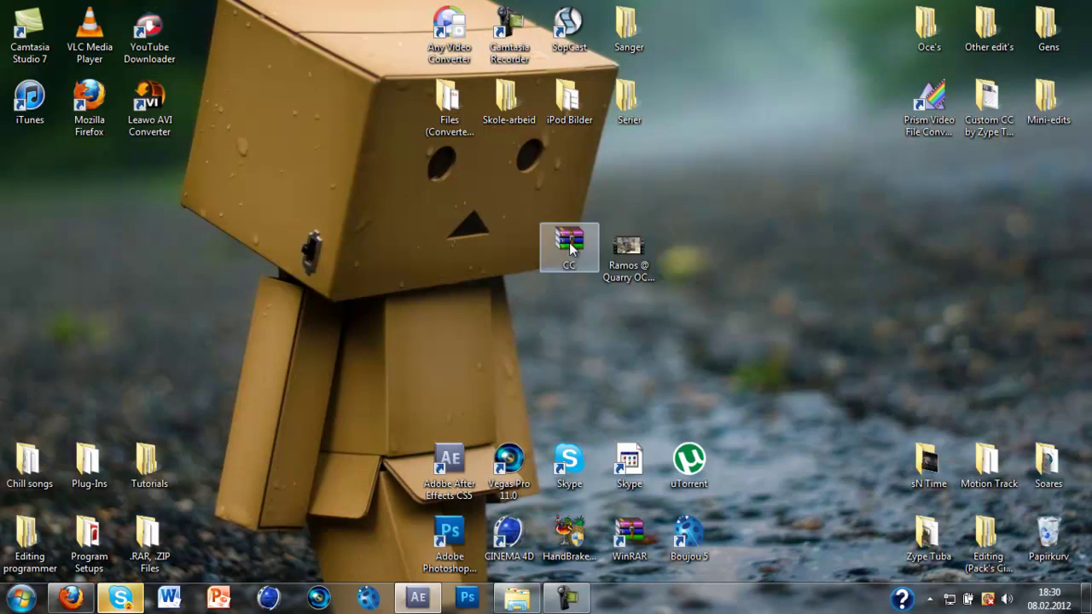
# Reopen CC.rar, extract the Cycore FX folder onto the desktop, and minimize WinRAR.
pyautogui.doubleClick(568, 242)
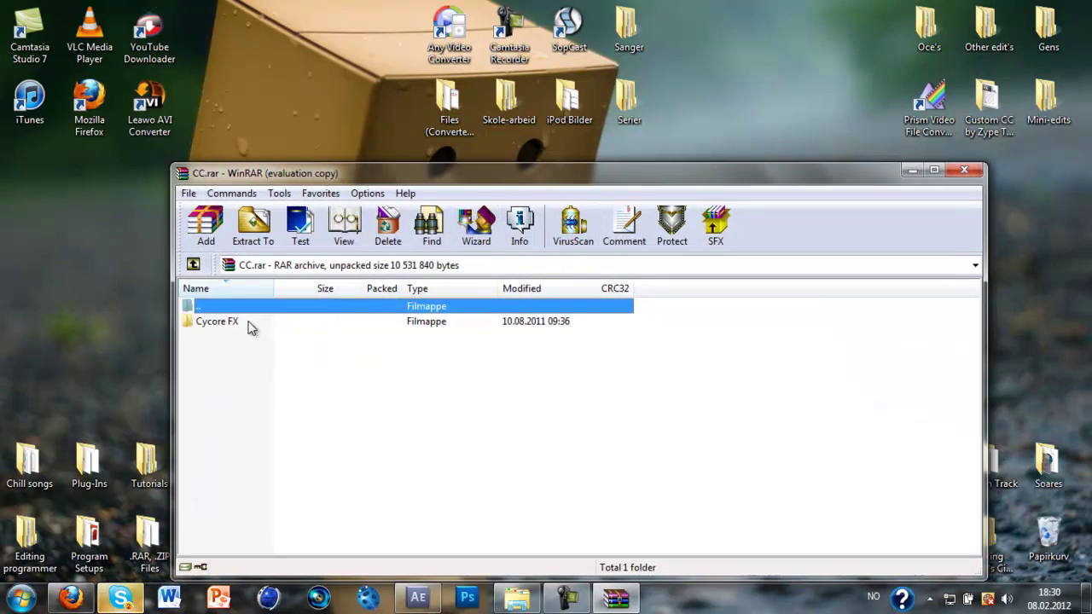
pyautogui.click(249, 323)
pyautogui.moveTo(108, 297); pyautogui.dragTo(108, 297)
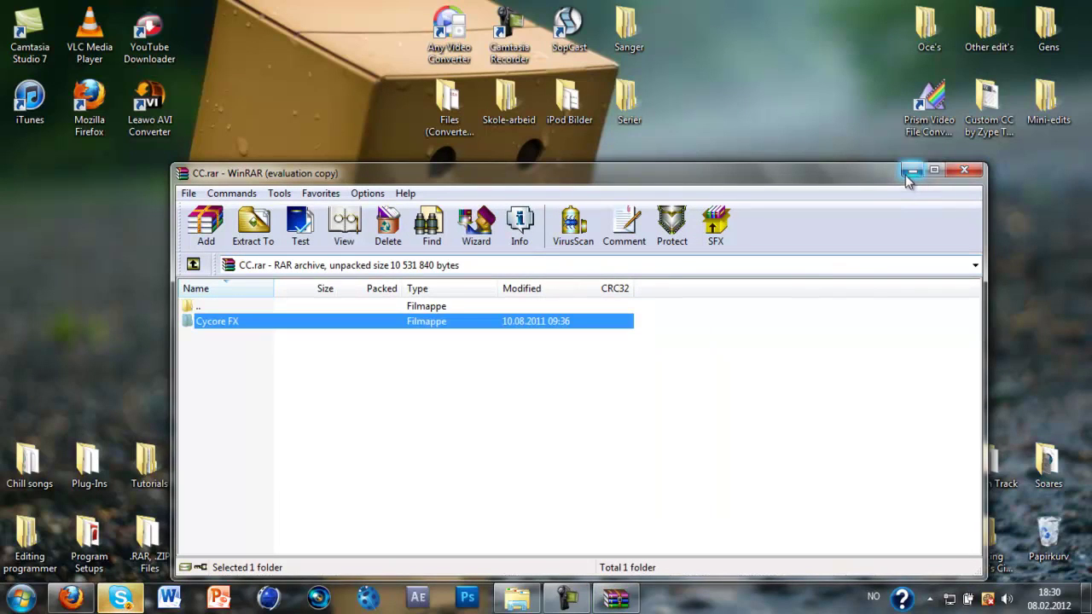
pyautogui.click(911, 171)
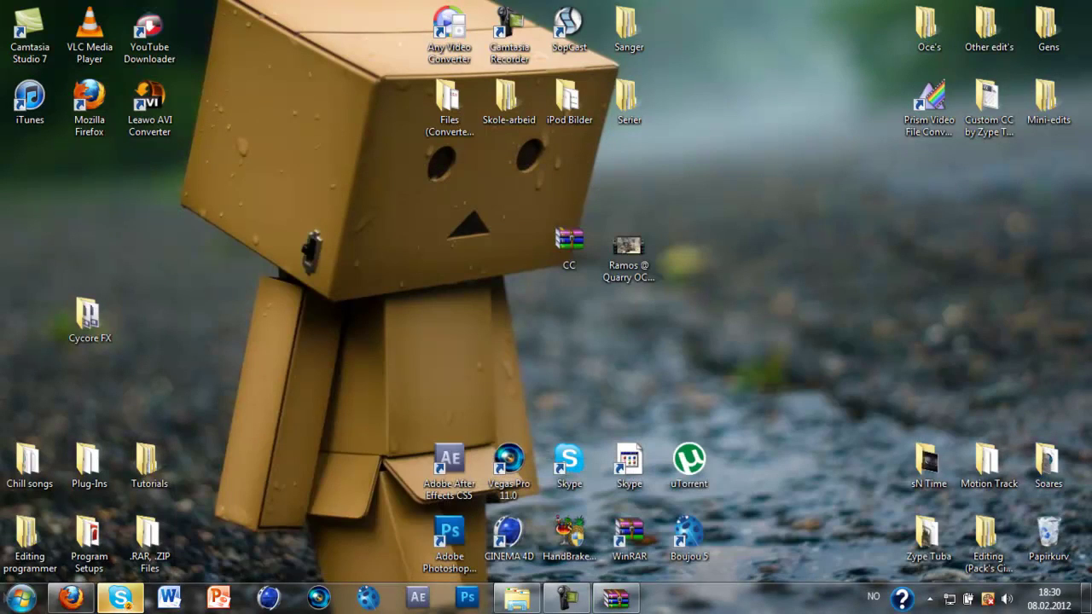
pyautogui.press('super')
# Browse to C:\Programfiler\Adobe\Adobe After Effects CS5\Support Files\Plug-ins\Effects.
pyautogui.click(256, 295)
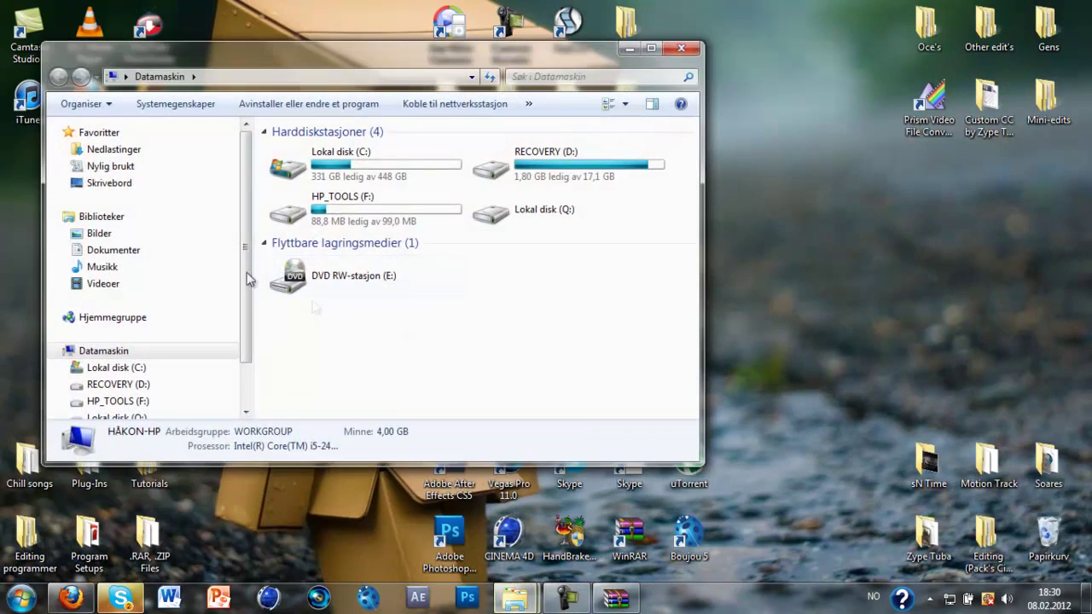
pyautogui.doubleClick(314, 169)
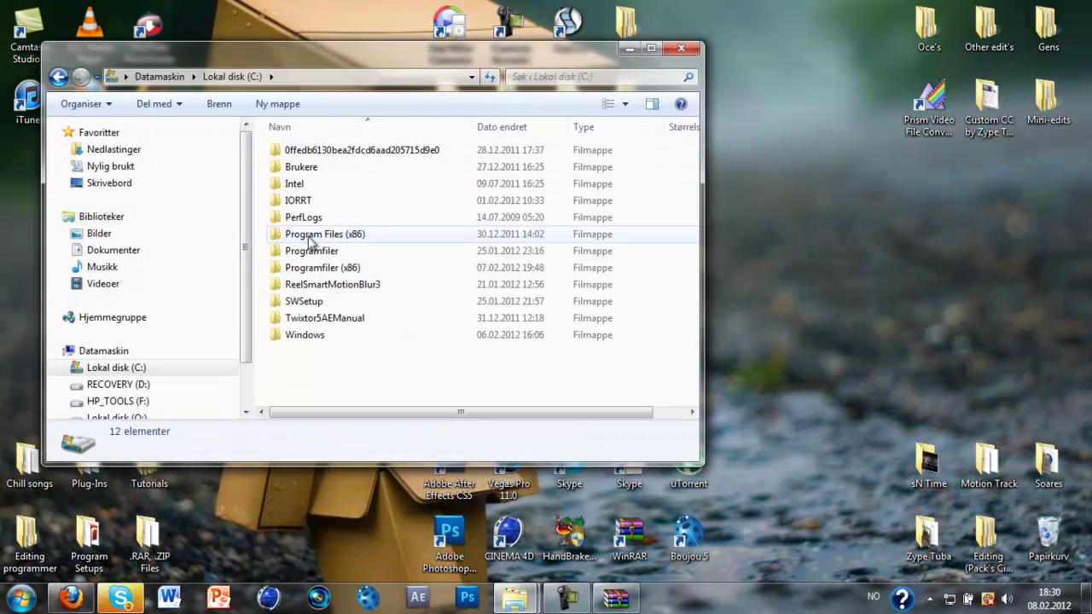
pyautogui.doubleClick(306, 249)
pyautogui.doubleClick(297, 150)
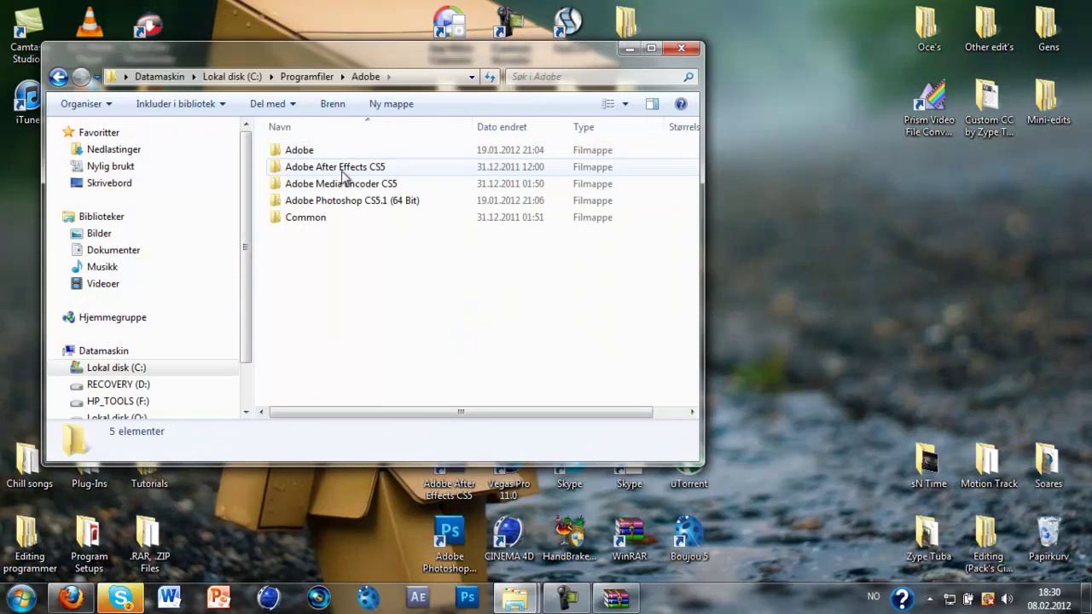
pyautogui.doubleClick(345, 169)
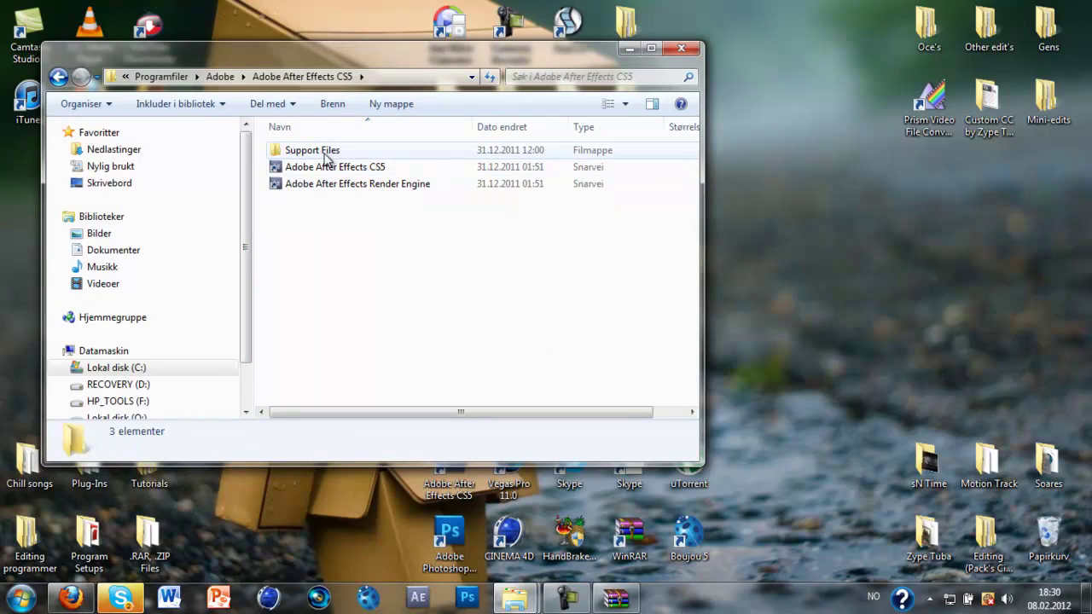
pyautogui.doubleClick(325, 160)
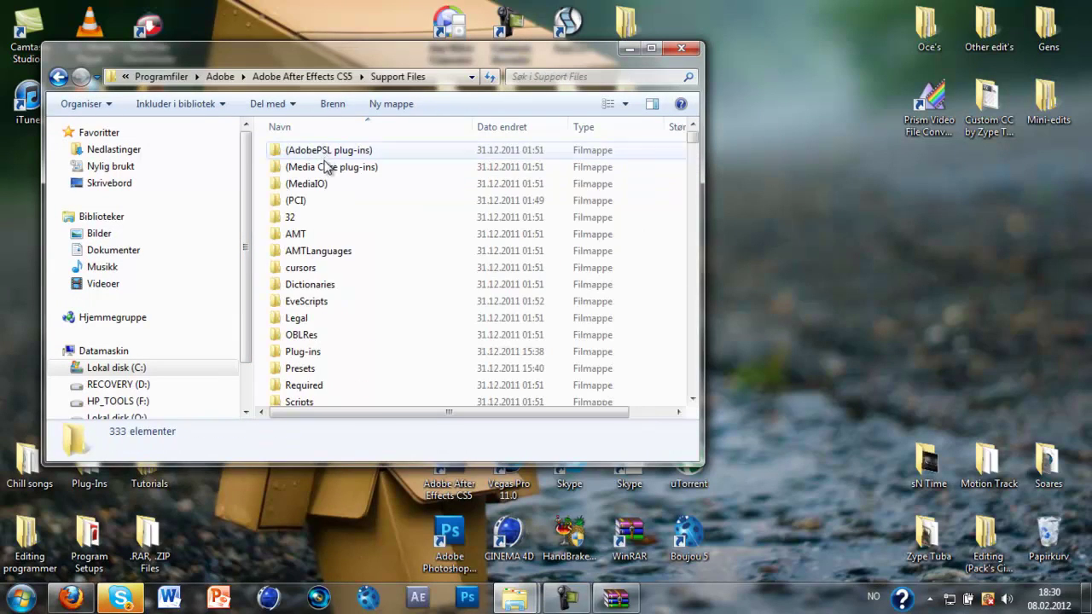
pyautogui.doubleClick(312, 355)
pyautogui.doubleClick(307, 151)
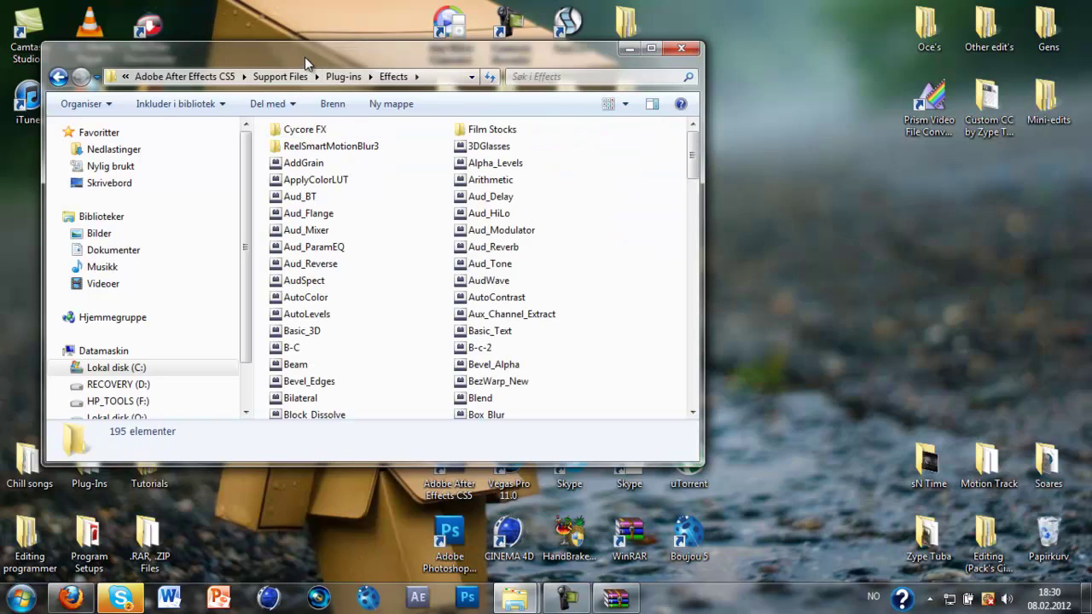
# Move the desktop Cycore FX folder into Effects, answering Nei to merging.
pyautogui.moveTo(306, 64); pyautogui.dragTo(541, 73)
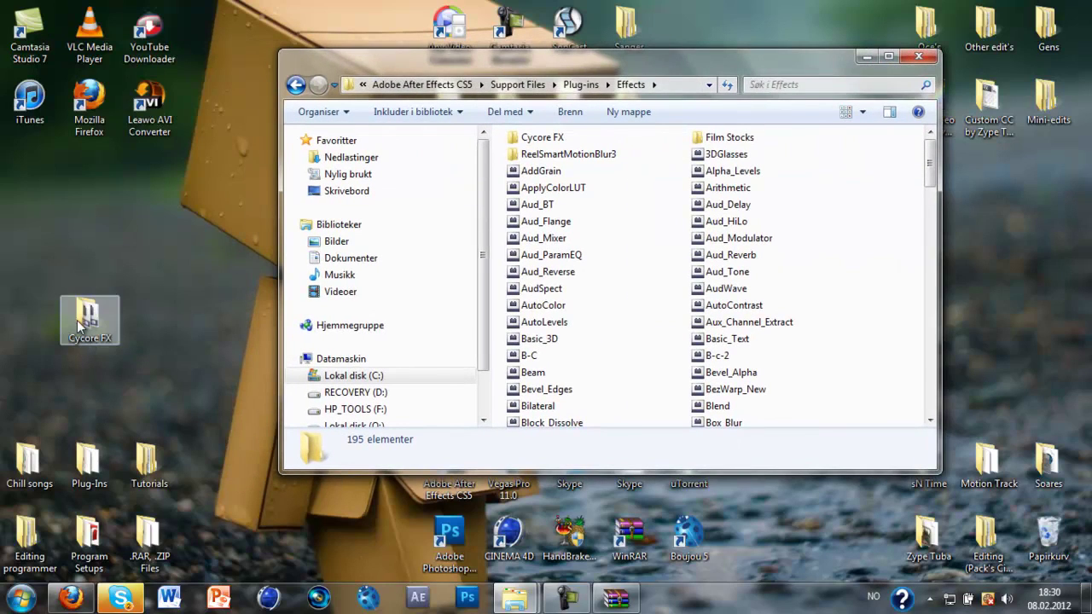
pyautogui.moveTo(81, 325); pyautogui.dragTo(856, 260)
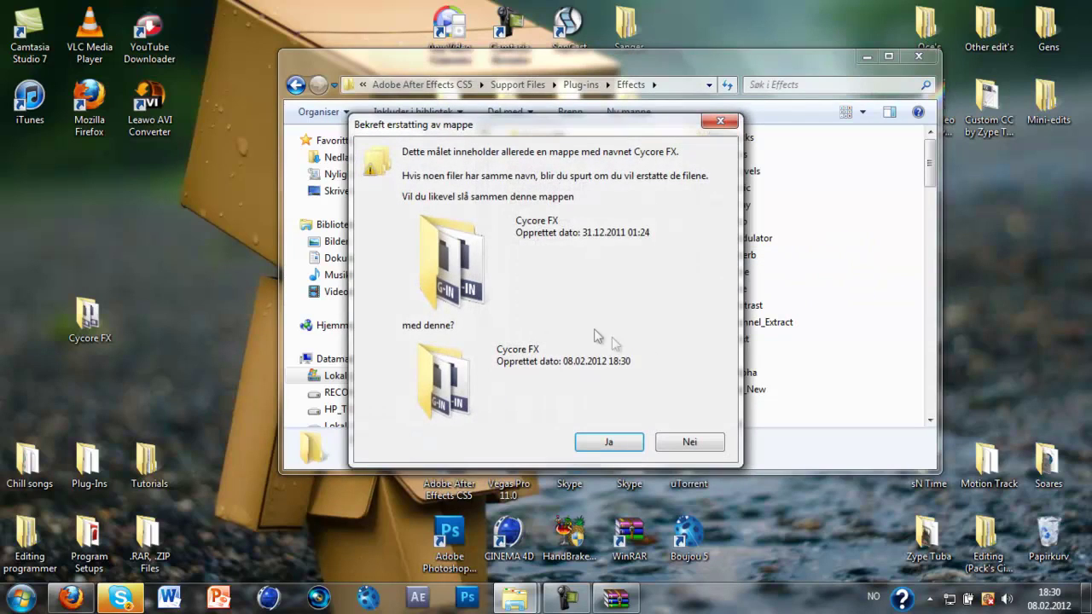
pyautogui.click(690, 443)
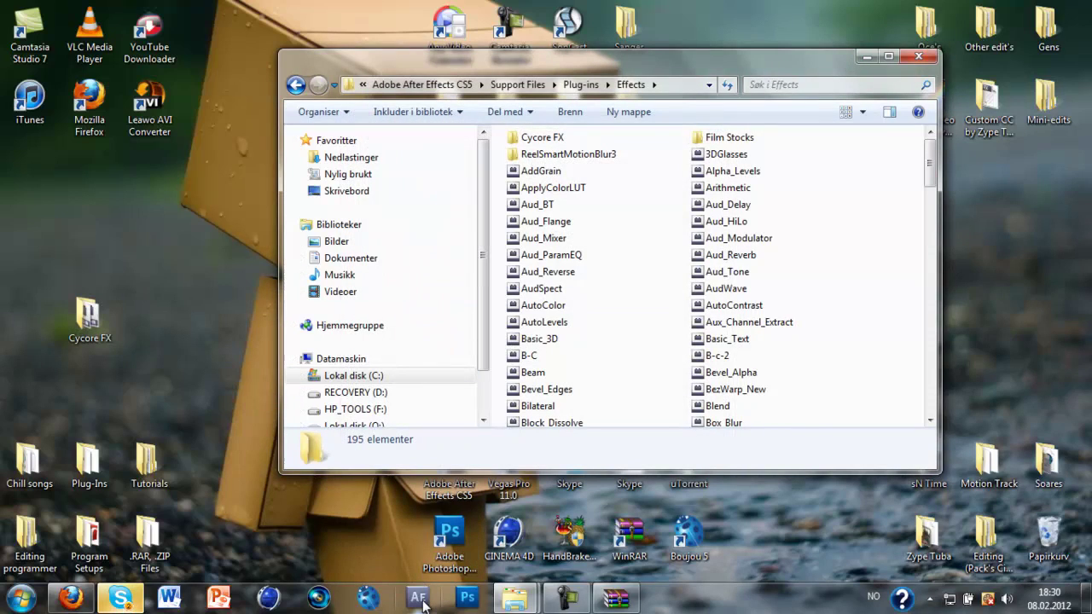
pyautogui.click(569, 372)
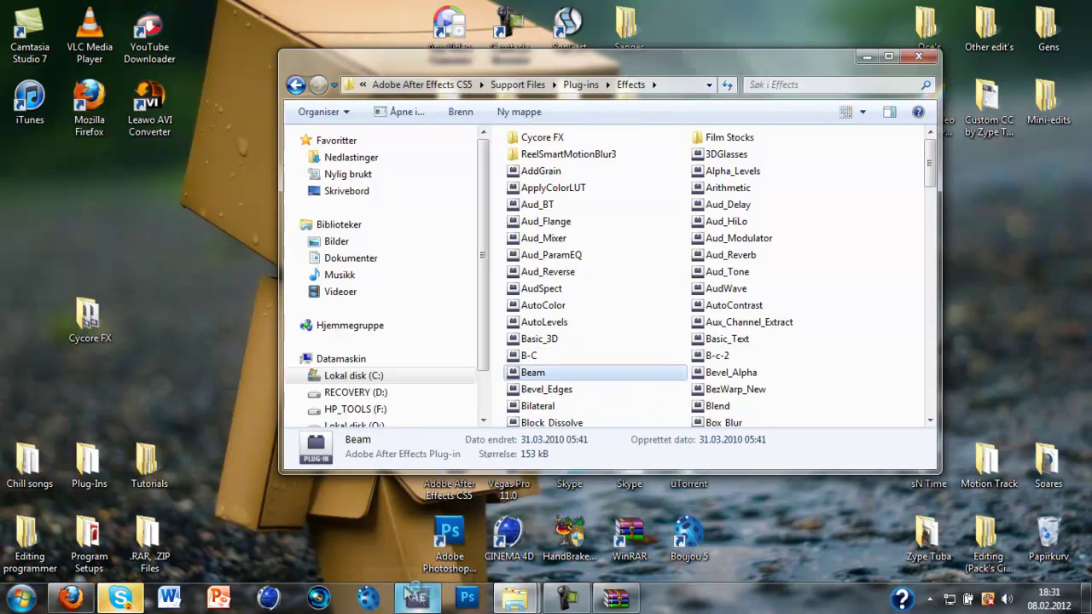
# Reply 'ok' in the Skype chat, then switch back to After Effects.
pyautogui.click(119, 599)
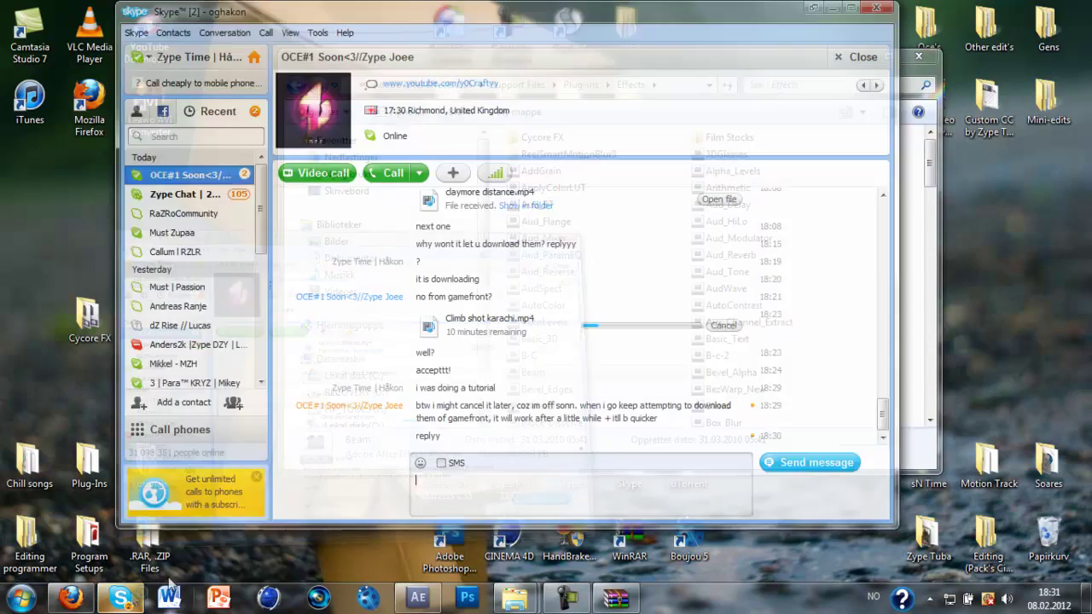
pyautogui.click(923, 456)
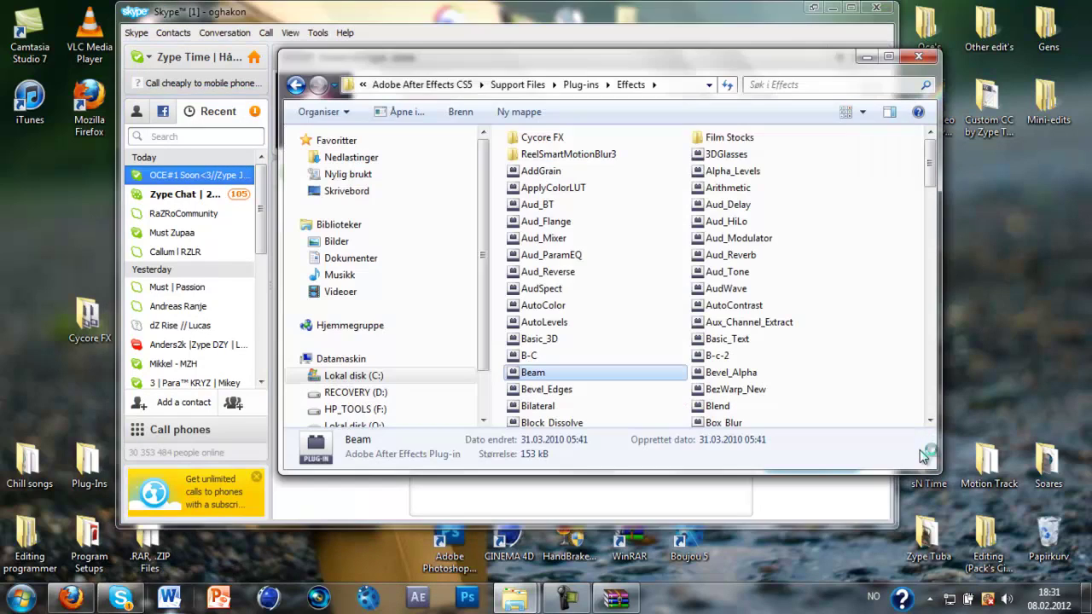
pyautogui.click(422, 596)
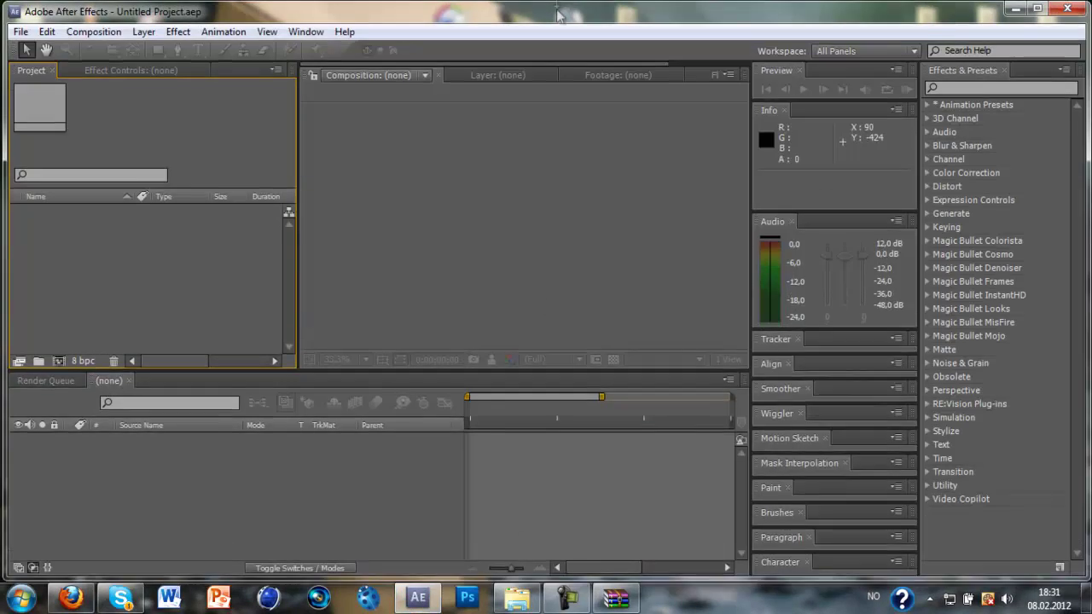
# Import Ramos @ Quarry OCE Contest Raw Clip.mp4 and build a matching 1280x720 composition from it.
pyautogui.doubleClick(559, 16)
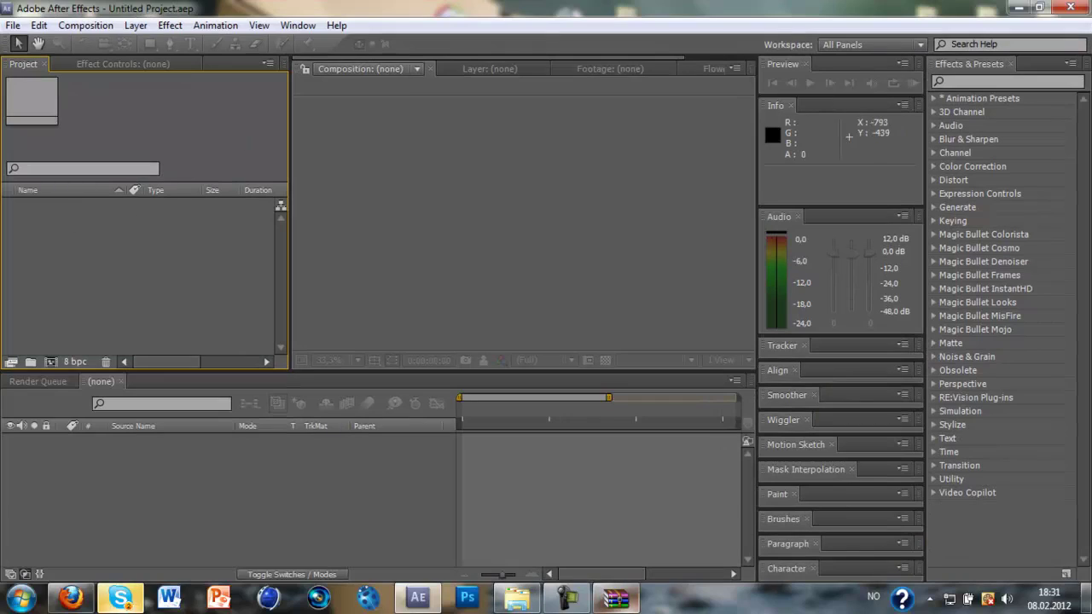
pyautogui.click(1086, 601)
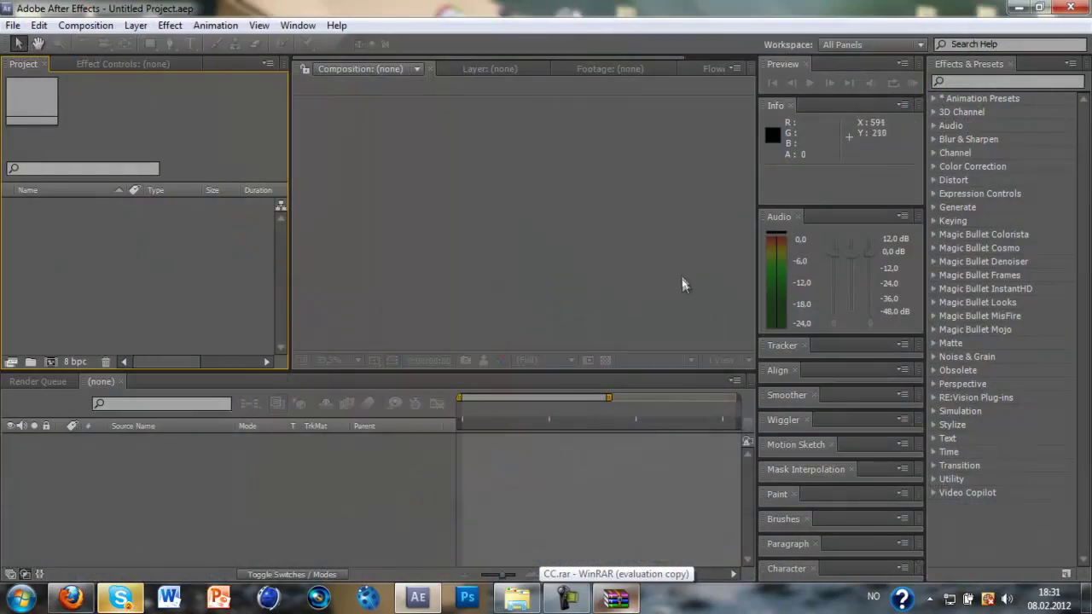
pyautogui.press('super+d')
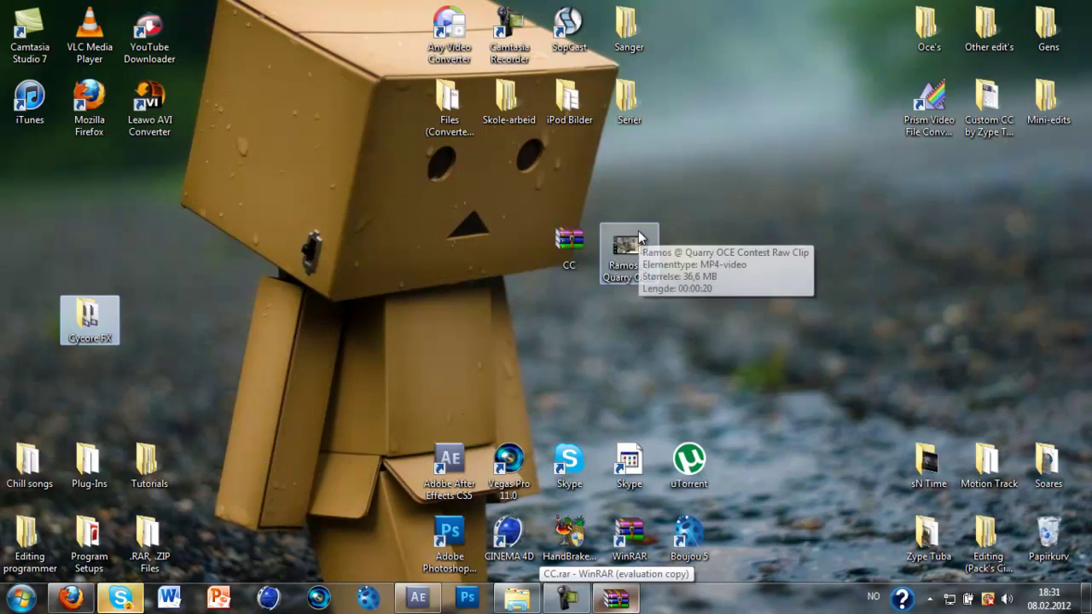
pyautogui.moveTo(637, 244); pyautogui.dragTo(66, 365)
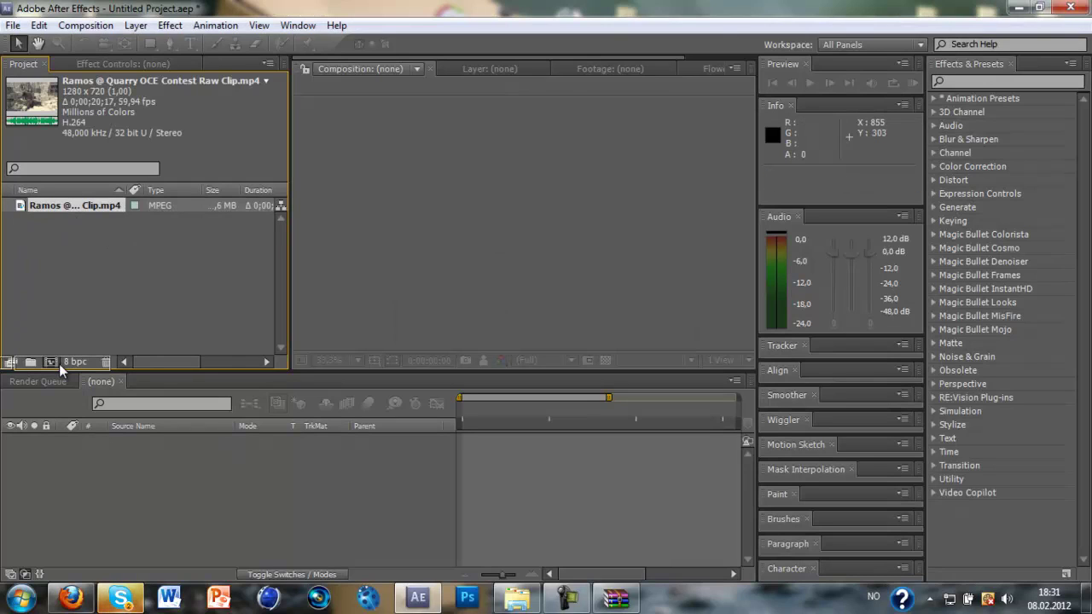
pyautogui.moveTo(59, 363); pyautogui.dragTo(59, 363)
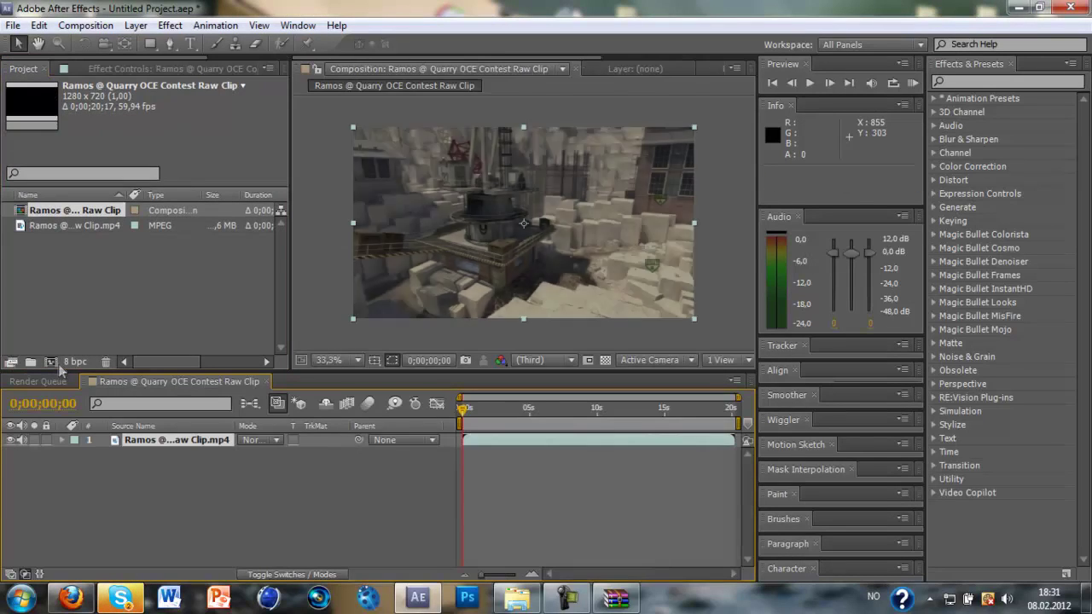
# Stack a second copy of the clip, go to 0;00;01;15, and apply Distort > CC Lens to the top layer.
pyautogui.click(92, 223)
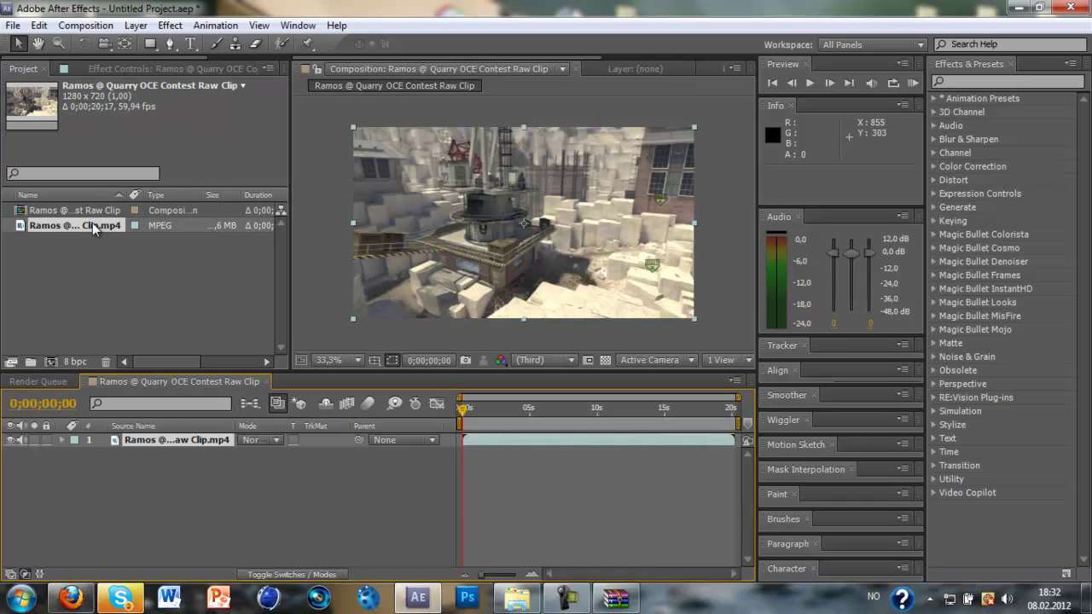
pyautogui.moveTo(92, 223); pyautogui.dragTo(380, 452)
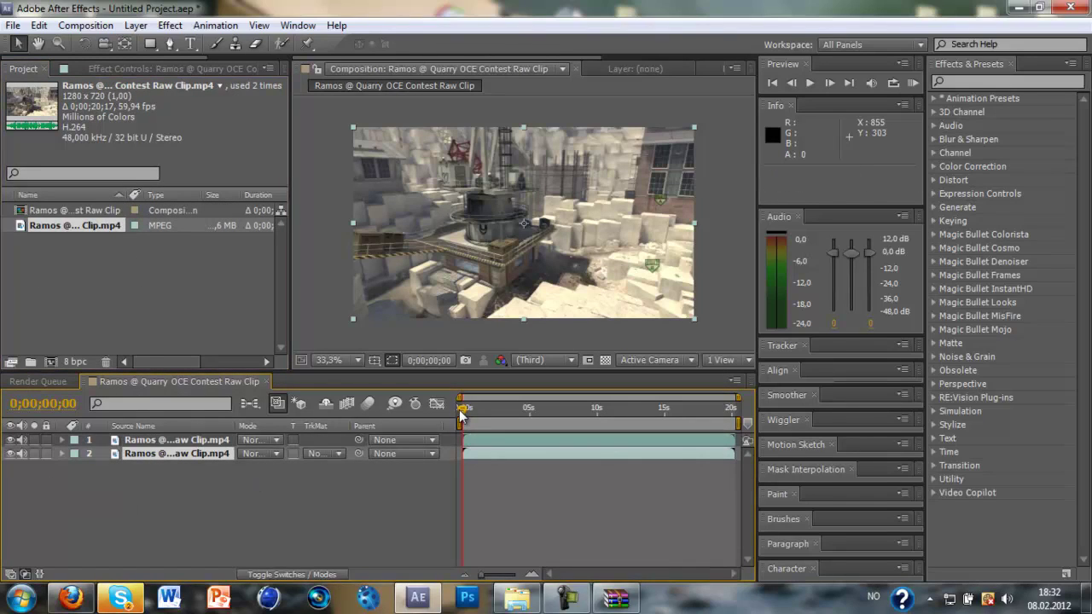
pyautogui.moveTo(461, 415); pyautogui.dragTo(479, 408)
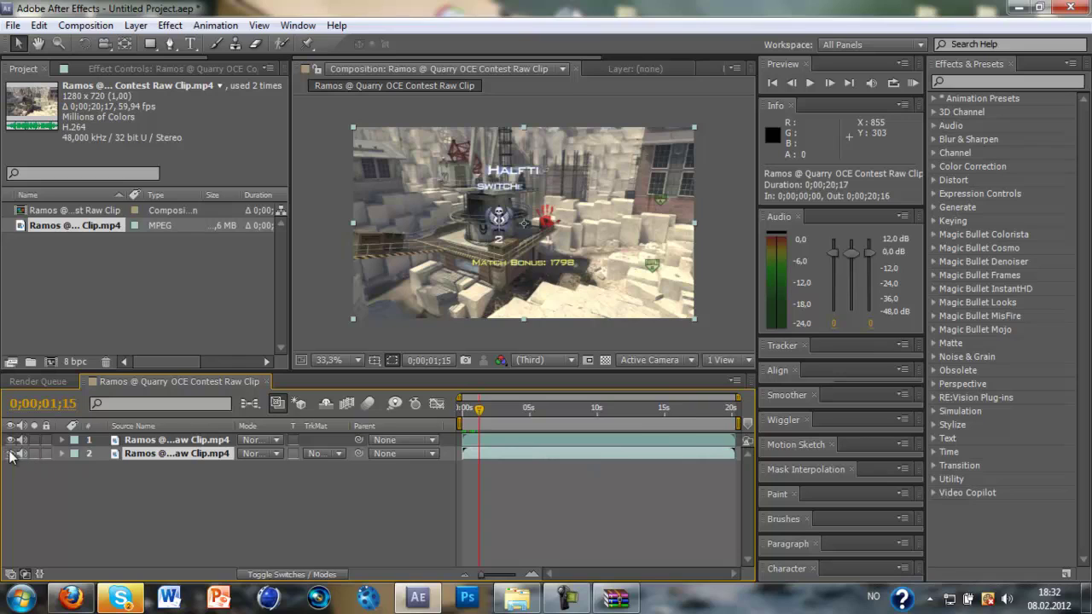
pyautogui.click(933, 182)
pyautogui.moveTo(985, 208); pyautogui.dragTo(635, 440)
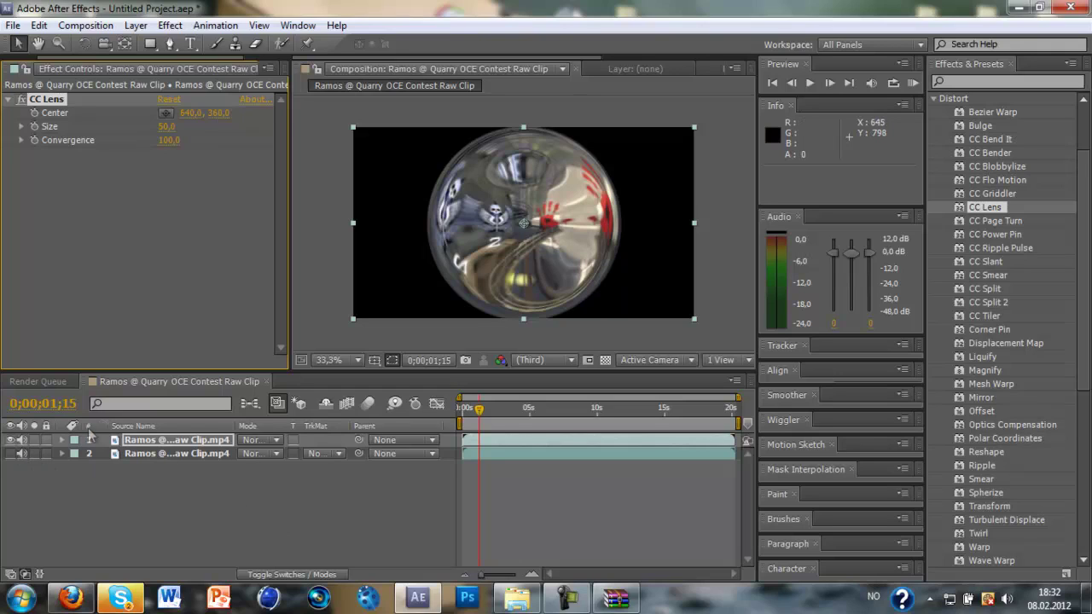
# Set the CC Lens Size to 23 and make layer 2 visible.
pyautogui.moveTo(167, 126); pyautogui.dragTo(202, 168)
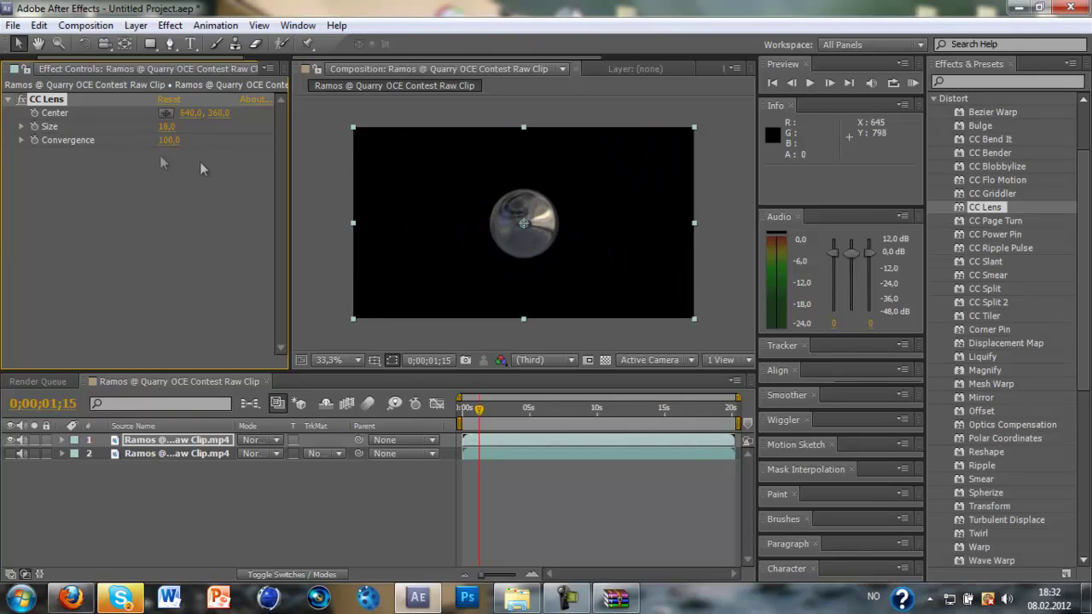
pyautogui.moveTo(166, 128); pyautogui.dragTo(39, 291)
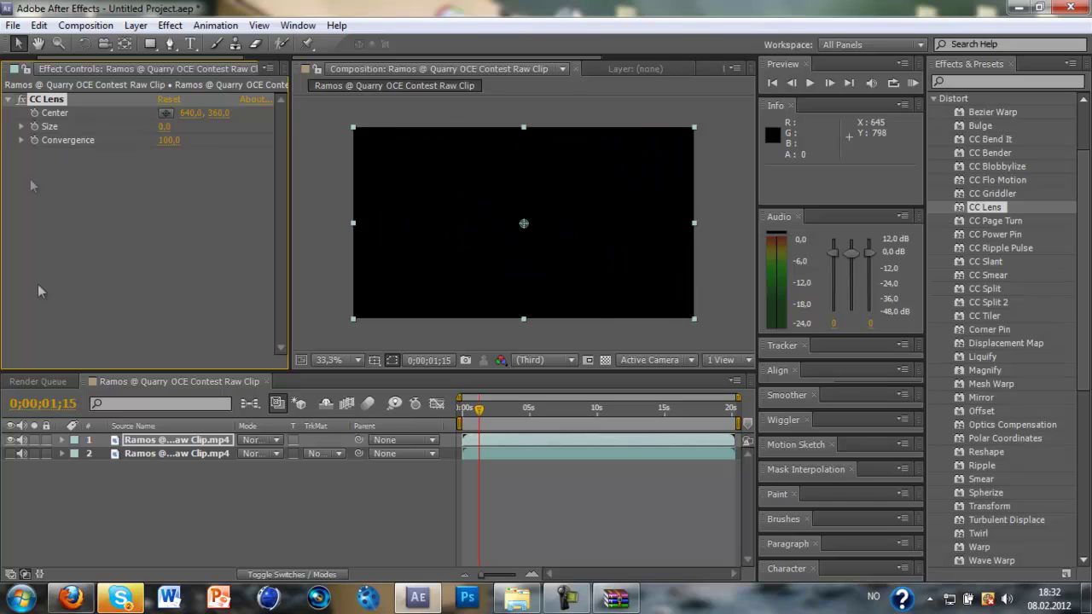
pyautogui.click(10, 454)
pyautogui.moveTo(162, 132); pyautogui.dragTo(7, 145)
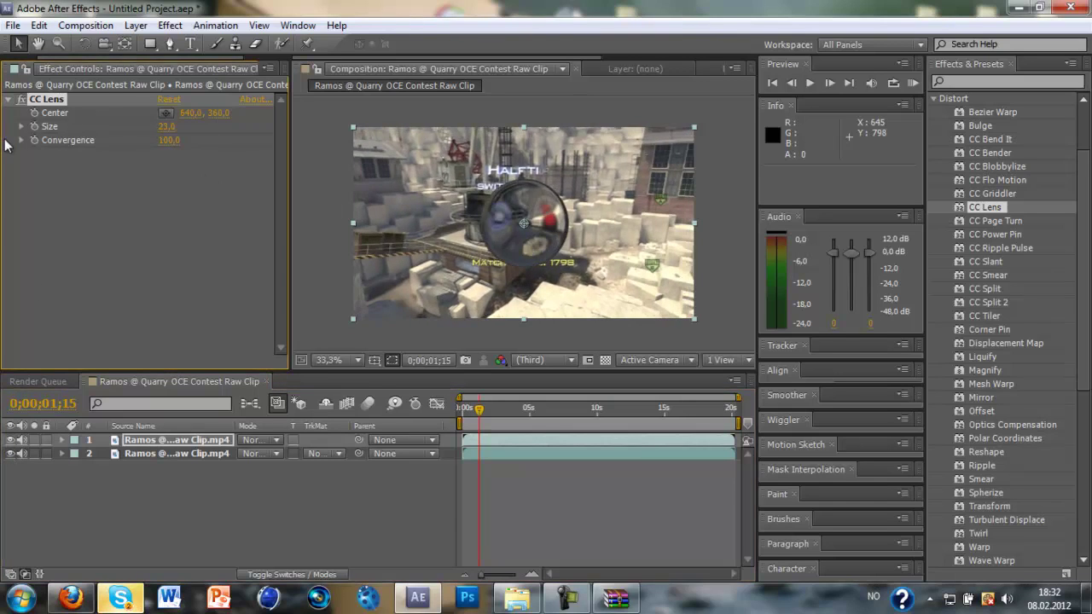
# Move the current time to 0;00;14;49.
pyautogui.click(659, 410)
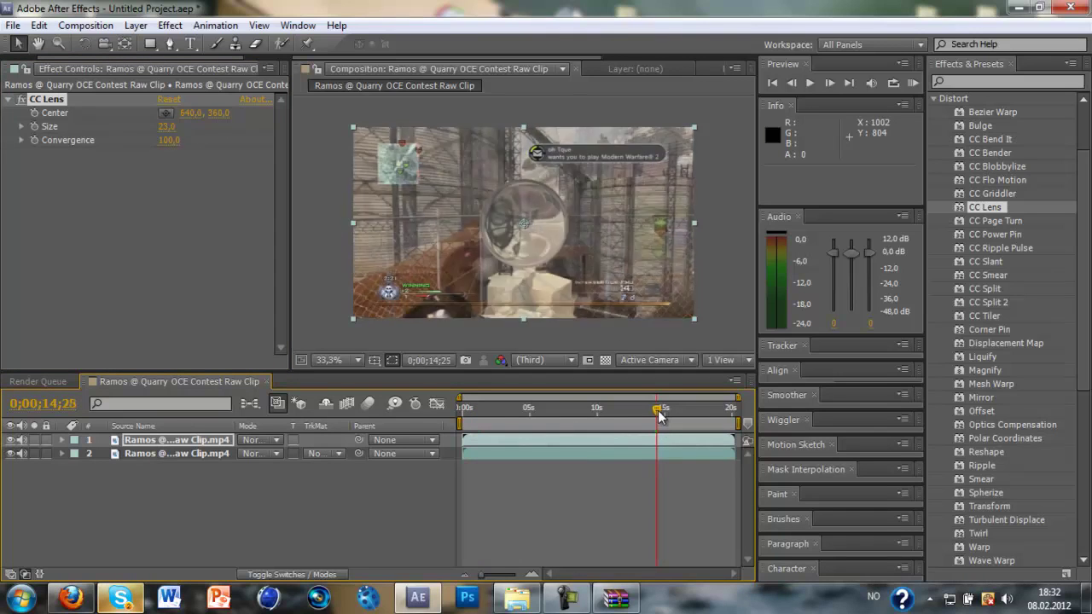
pyautogui.moveTo(660, 410); pyautogui.dragTo(664, 410)
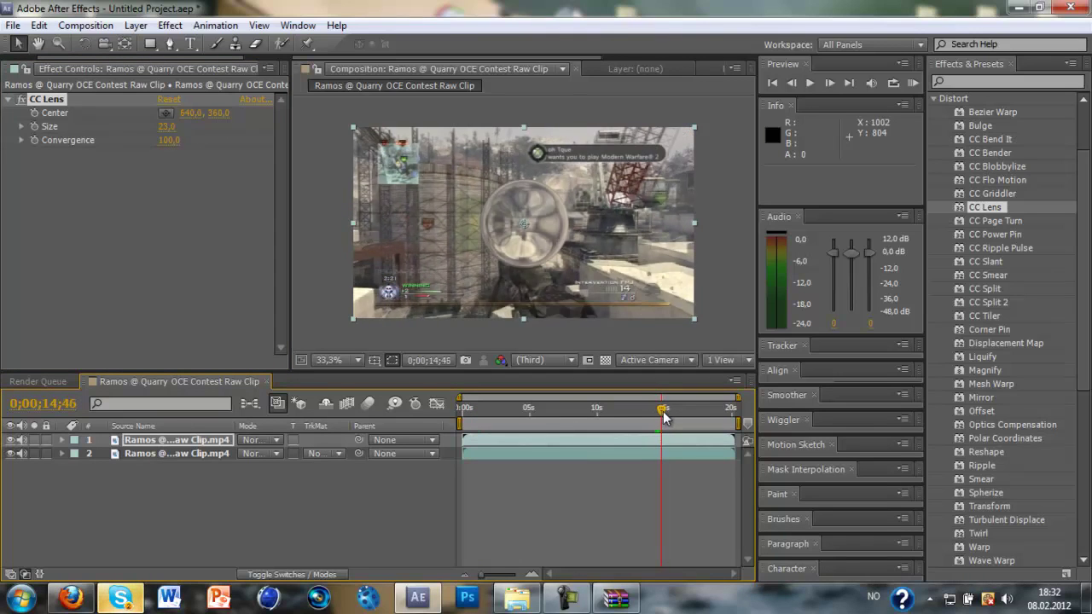
pyautogui.click(830, 82)
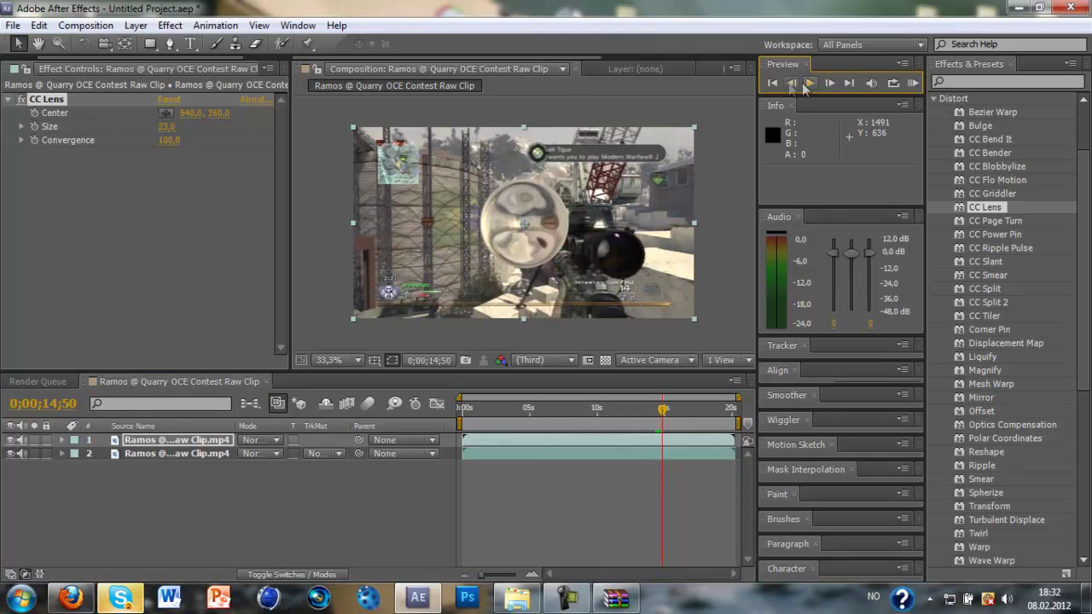
pyautogui.click(790, 83)
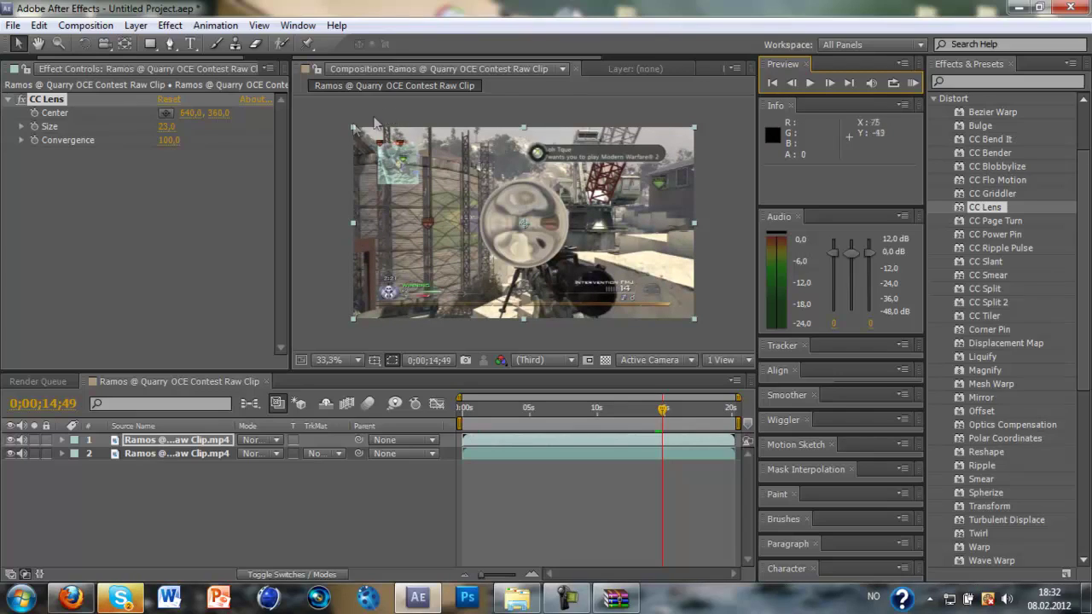
# Keyframe CC Lens Size at 0 on 0;00;14;49 and 500 on 0;00;16;01.
pyautogui.click(34, 128)
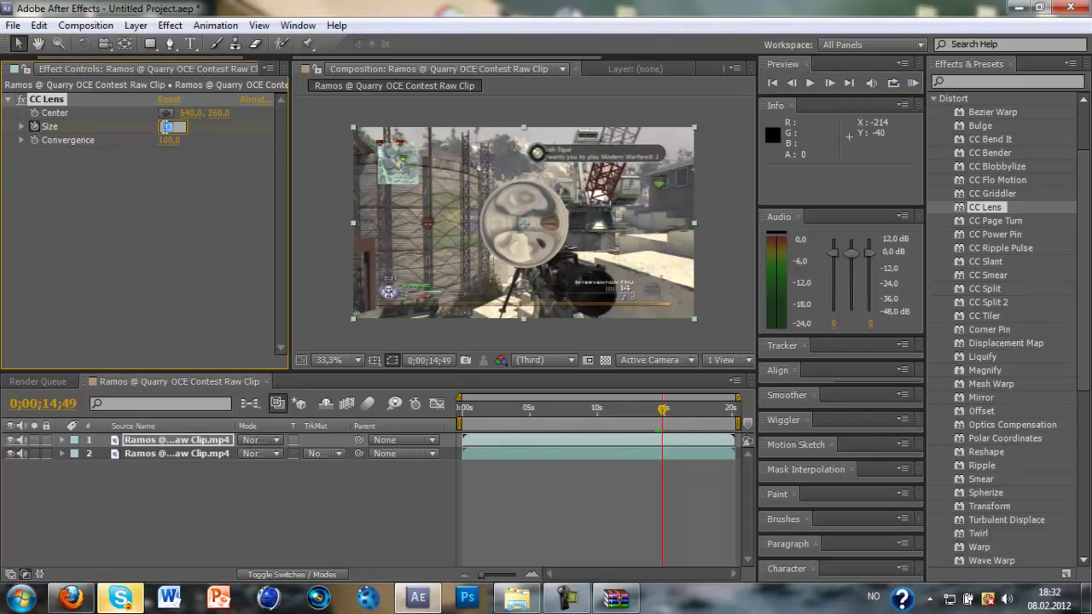
pyautogui.click(165, 126)
pyautogui.write('0')
pyautogui.press('Return')
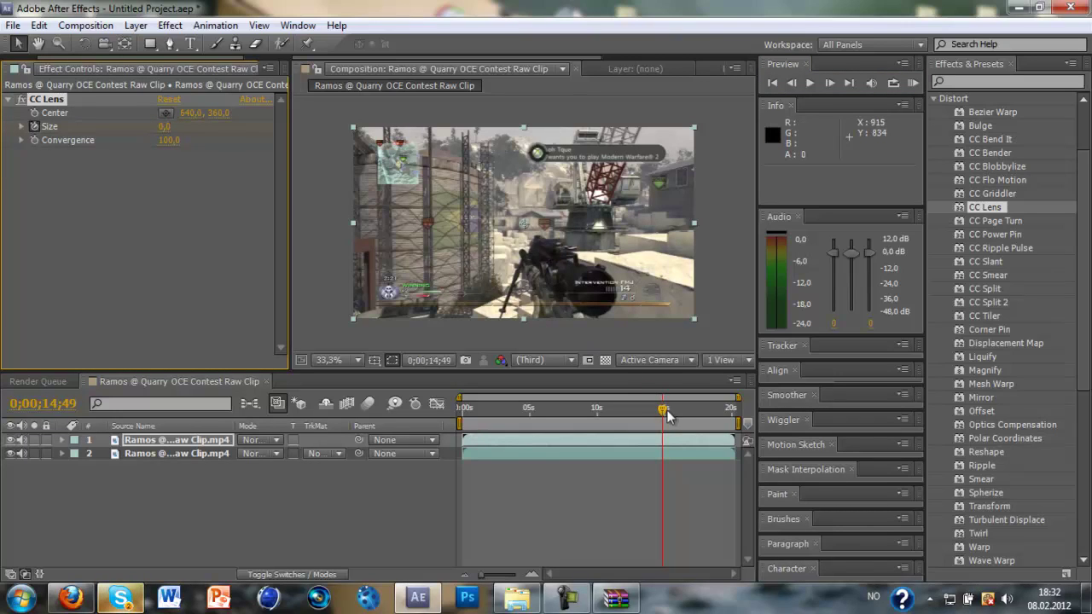
pyautogui.moveTo(663, 412); pyautogui.dragTo(678, 411)
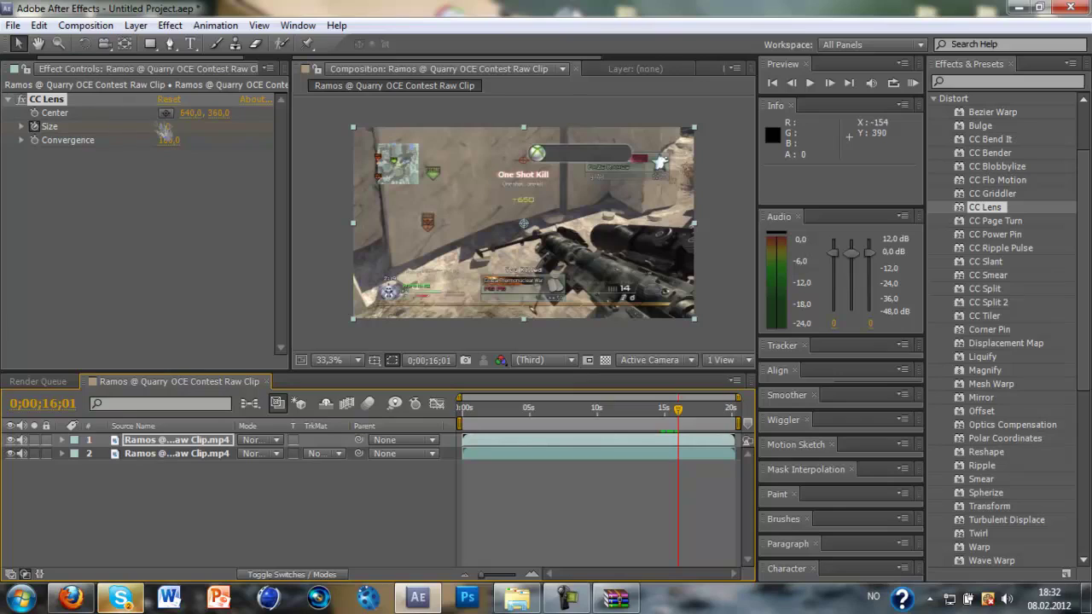
pyautogui.moveTo(165, 129); pyautogui.dragTo(352, 121)
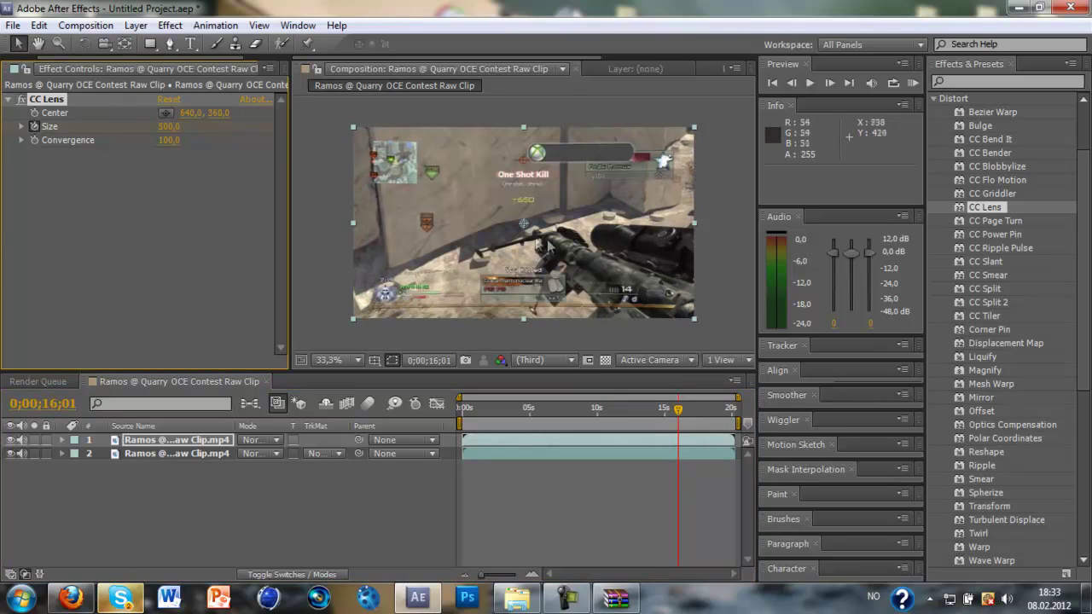
# Trim the work area to roughly 14–17 seconds and RAM preview the lens reveal.
pyautogui.click(939, 93)
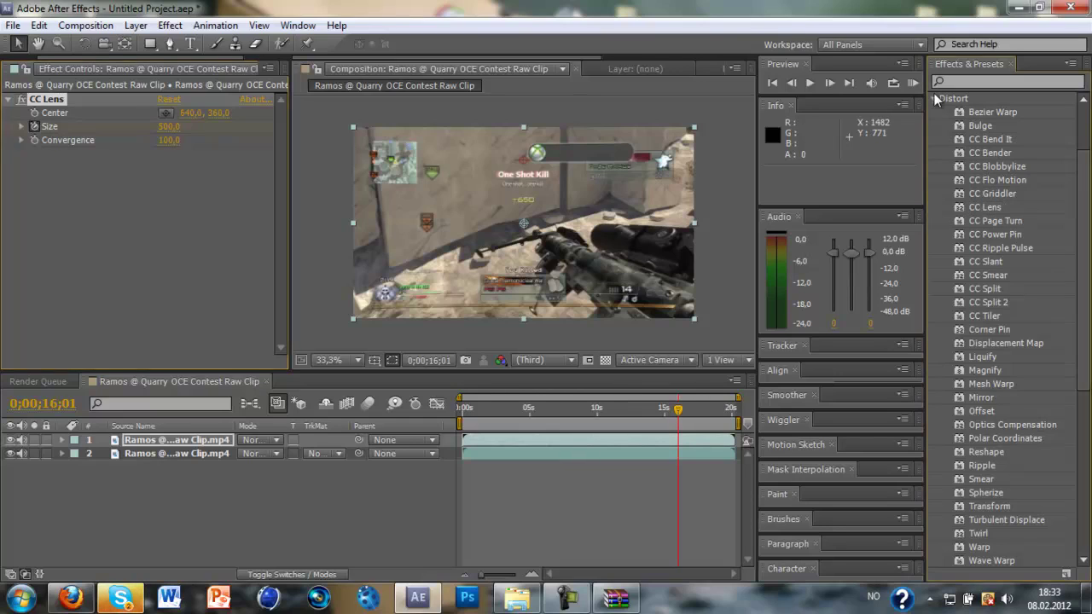
pyautogui.moveTo(460, 423); pyautogui.dragTo(641, 424)
pyautogui.moveTo(735, 423); pyautogui.dragTo(679, 423)
pyautogui.click(911, 83)
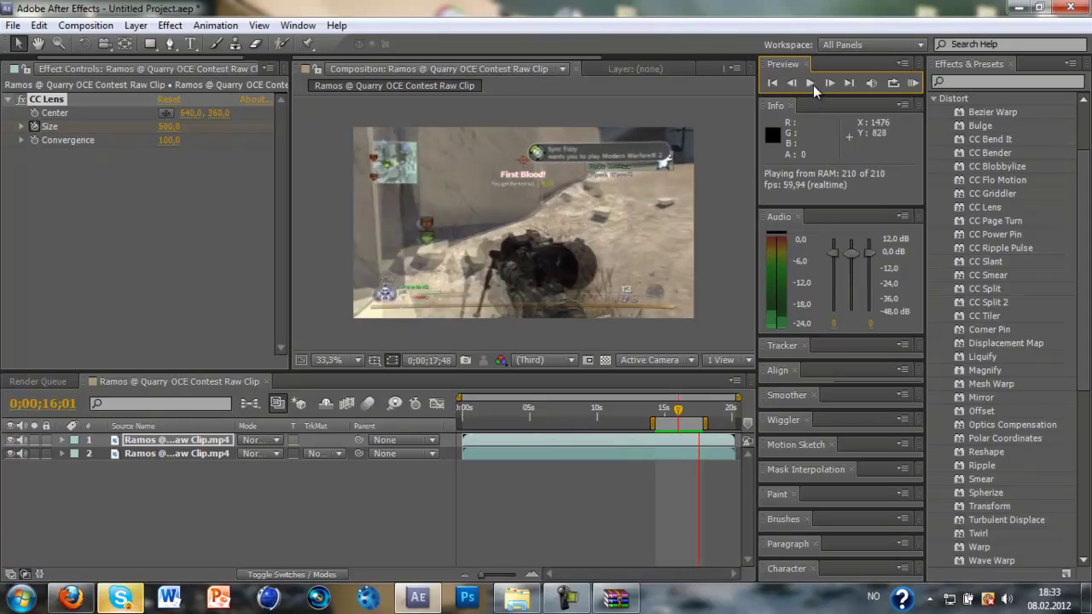
# Stop the preview, apply Magic Bullet Looks > Looks to layer 1, and open its Edit window.
pyautogui.click(809, 83)
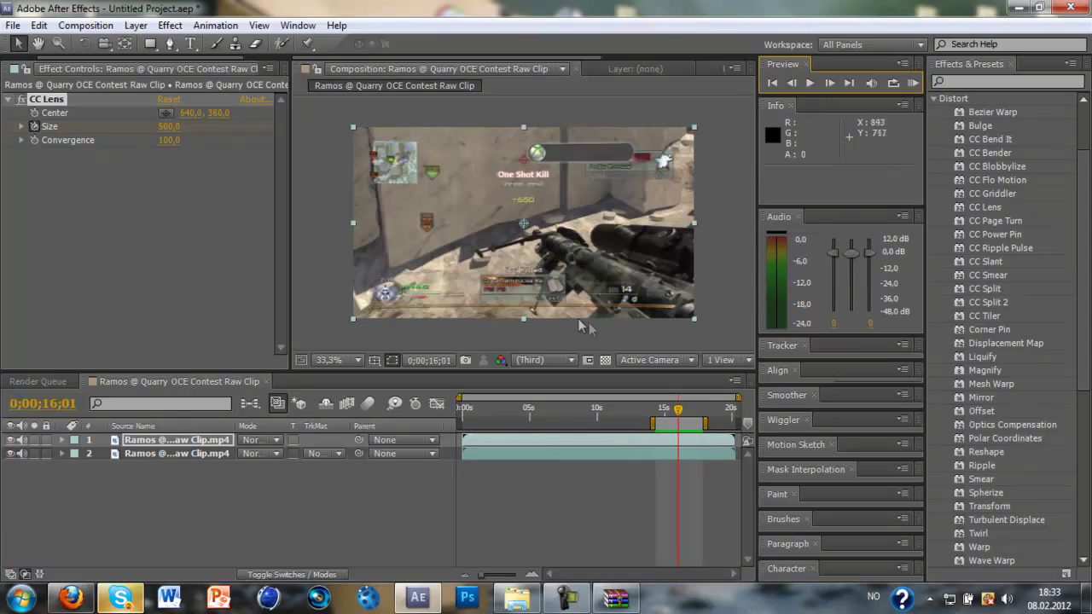
pyautogui.moveTo(679, 411); pyautogui.dragTo(668, 414)
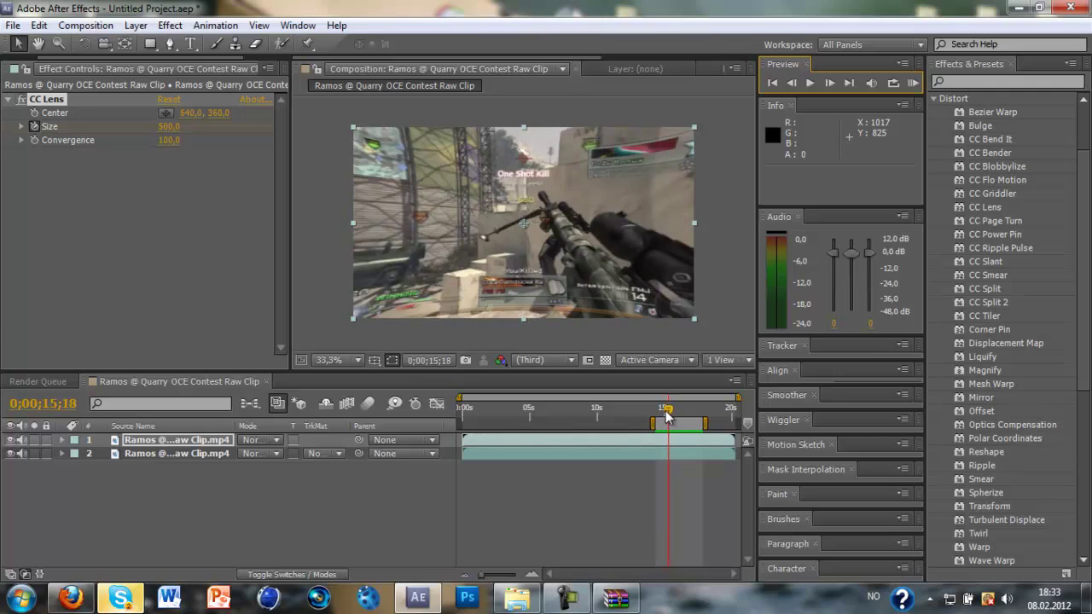
pyautogui.click(969, 82)
pyautogui.click(934, 99)
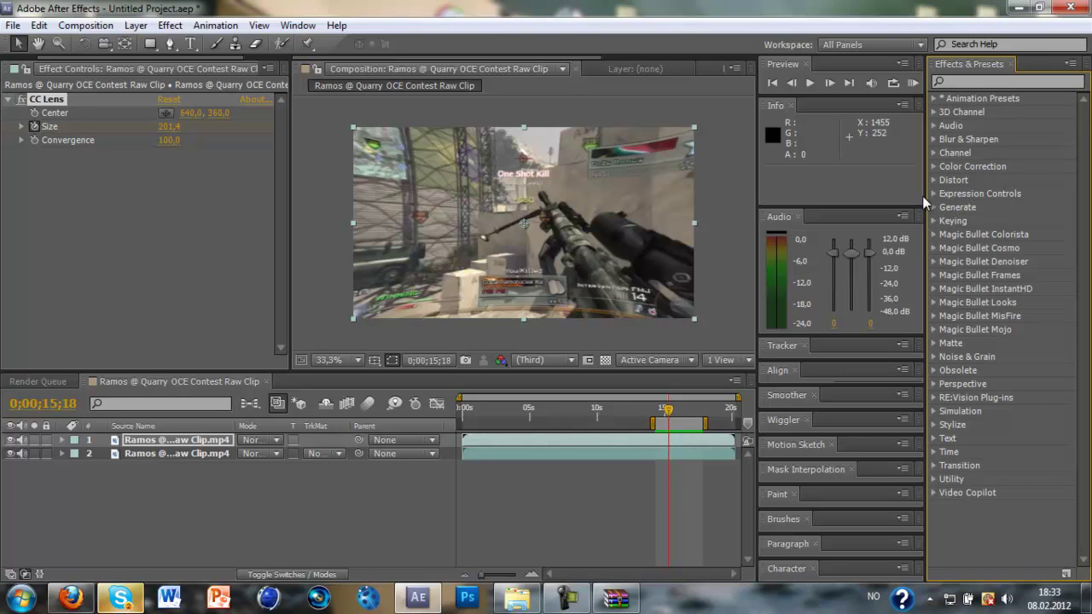
pyautogui.click(934, 302)
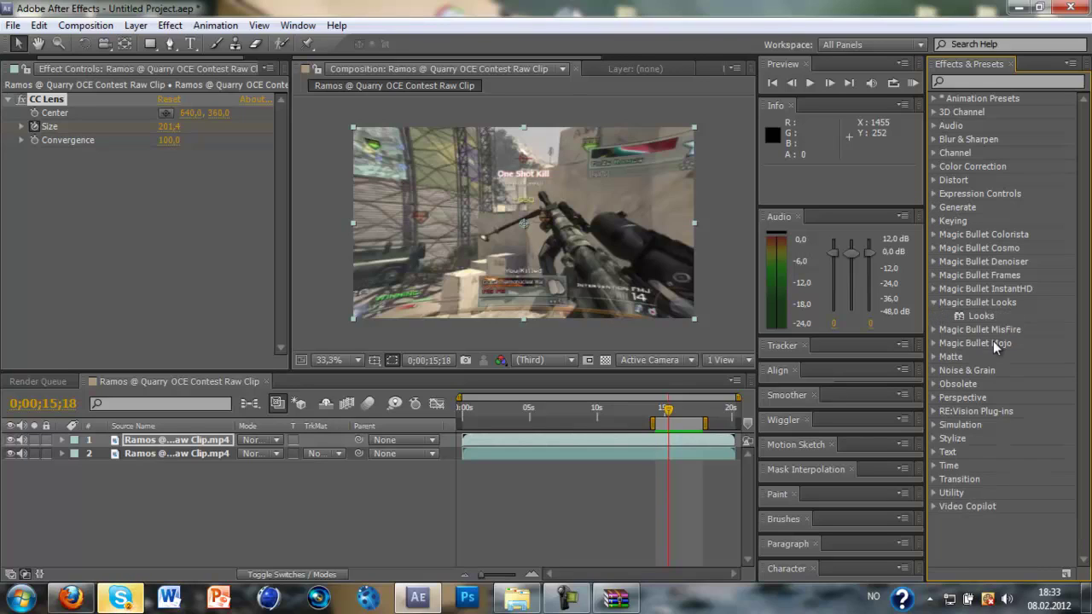
pyautogui.moveTo(981, 315); pyautogui.dragTo(694, 441)
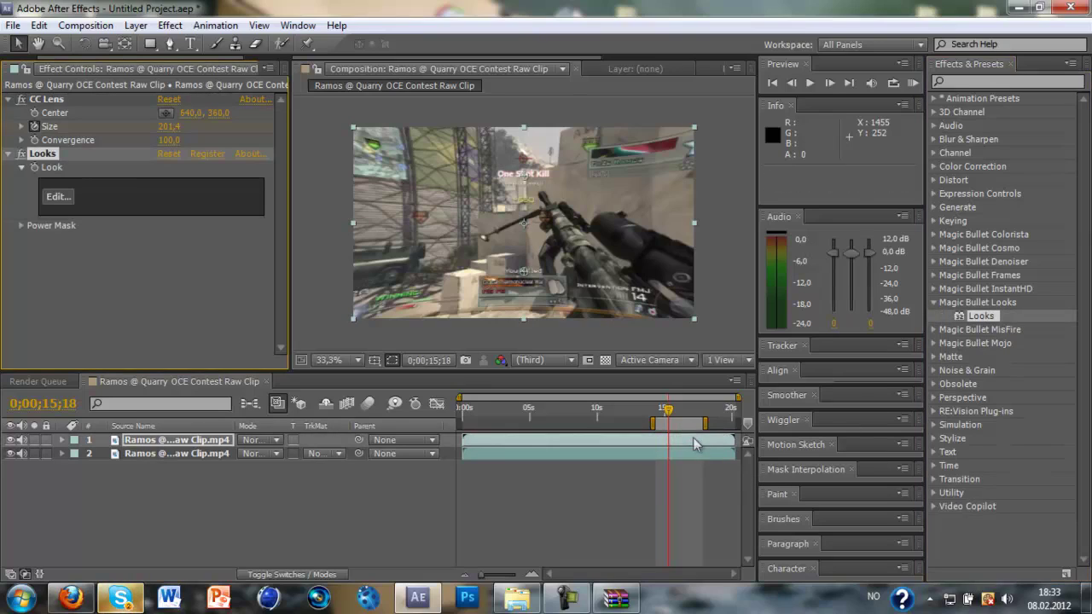
pyautogui.click(54, 196)
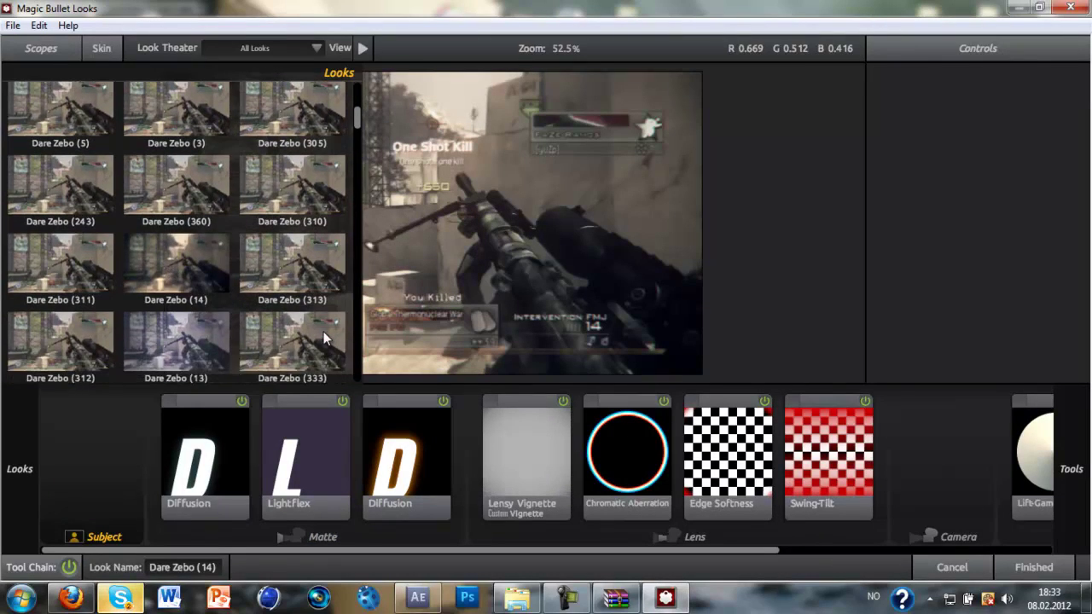
# Choose the Dare Zebo (28) preset for a warm orange grade and click Finished.
pyautogui.scroll(-1, 323, 331)
pyautogui.scroll(-5, 180, 339)
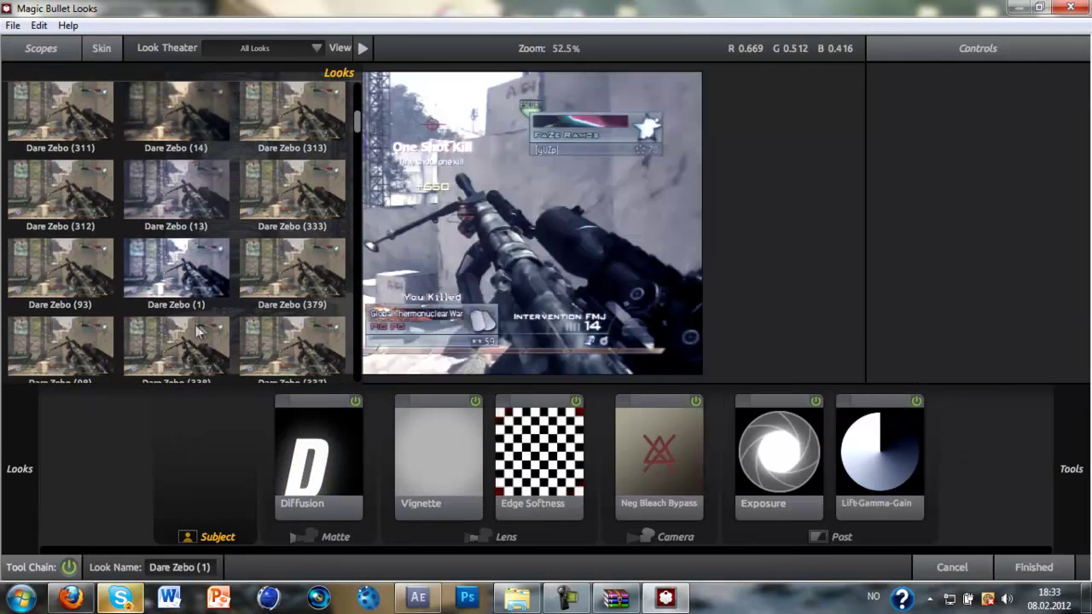
pyautogui.scroll(-8, 265, 311)
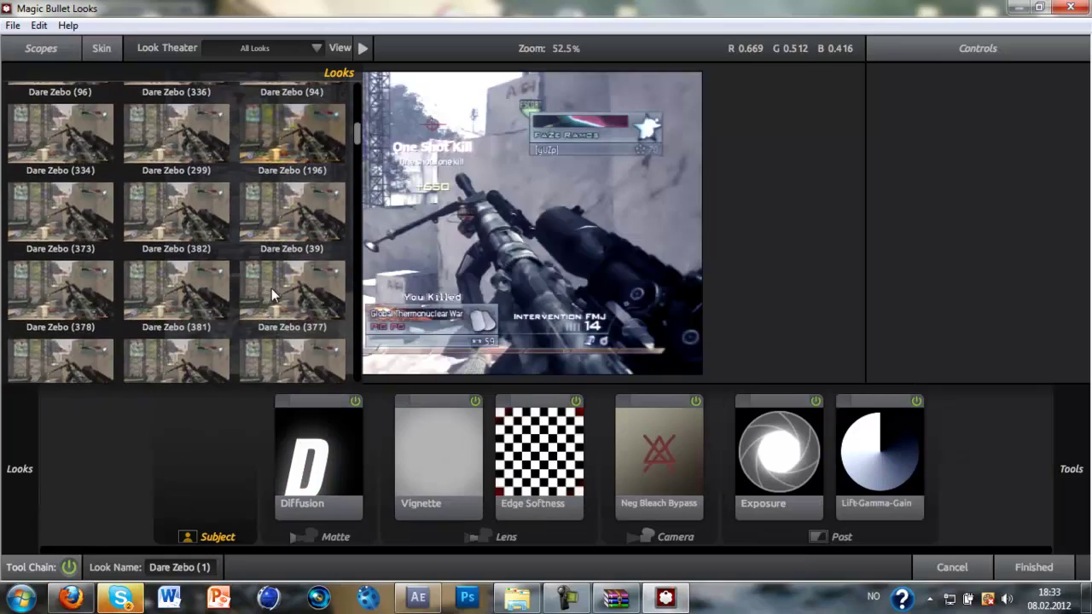
pyautogui.scroll(-8, 266, 300)
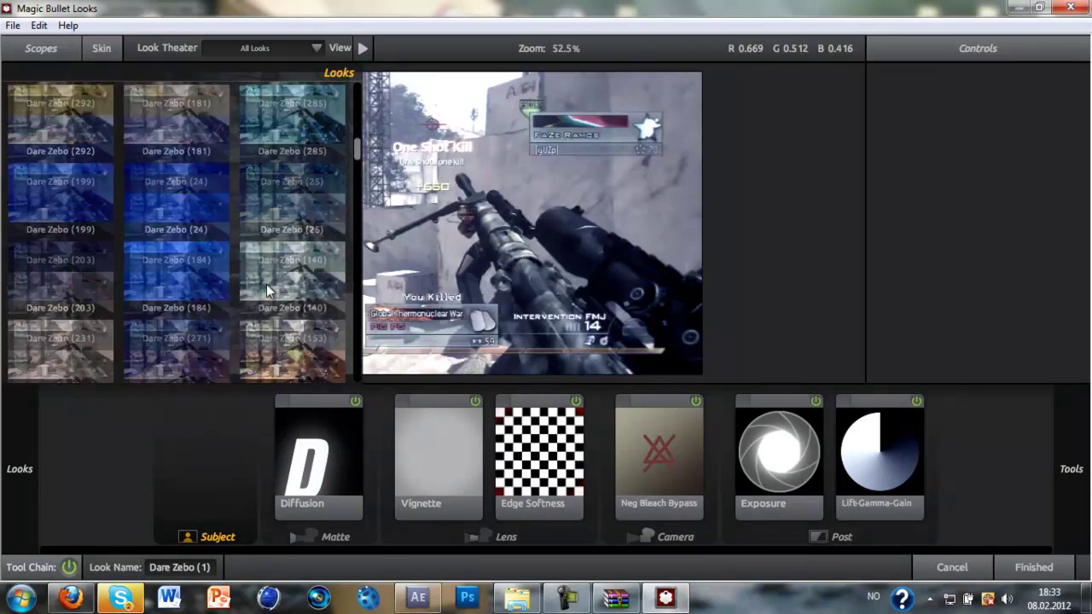
pyautogui.scroll(-8, 265, 281)
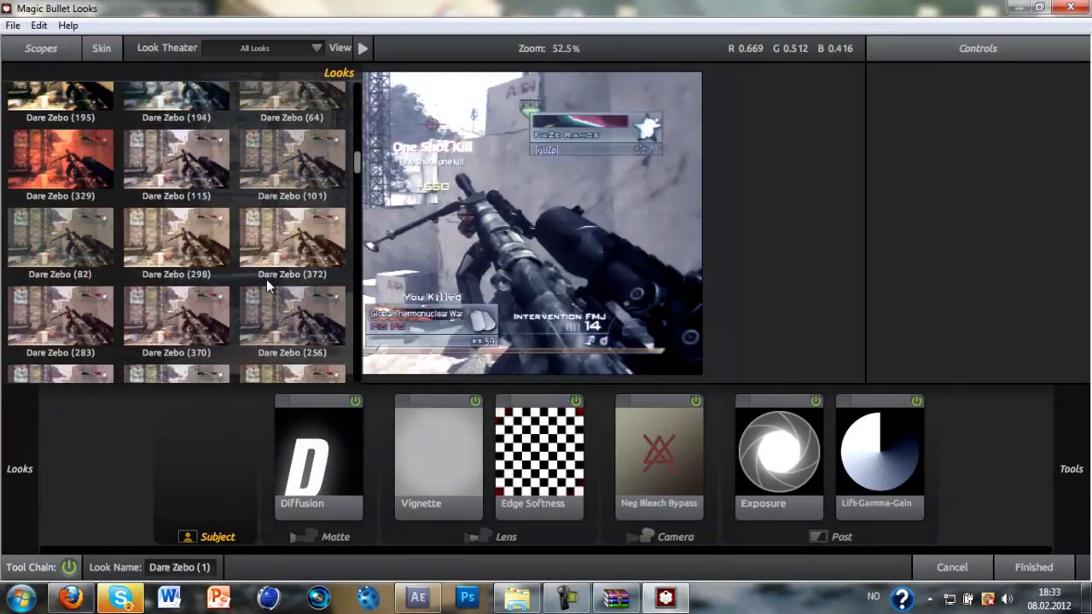
pyautogui.scroll(-6, 263, 280)
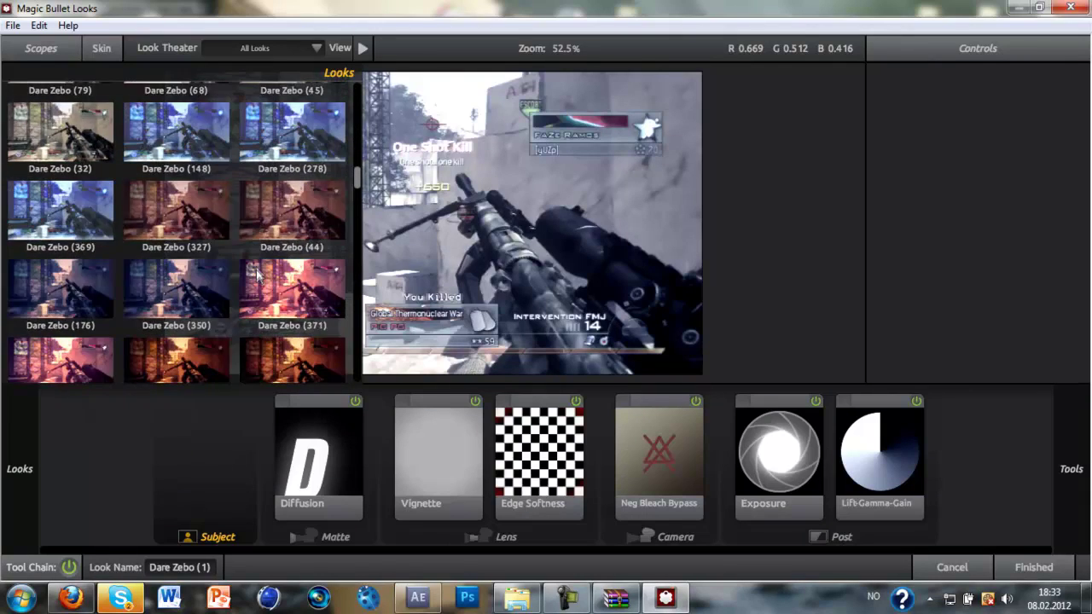
pyautogui.click(262, 217)
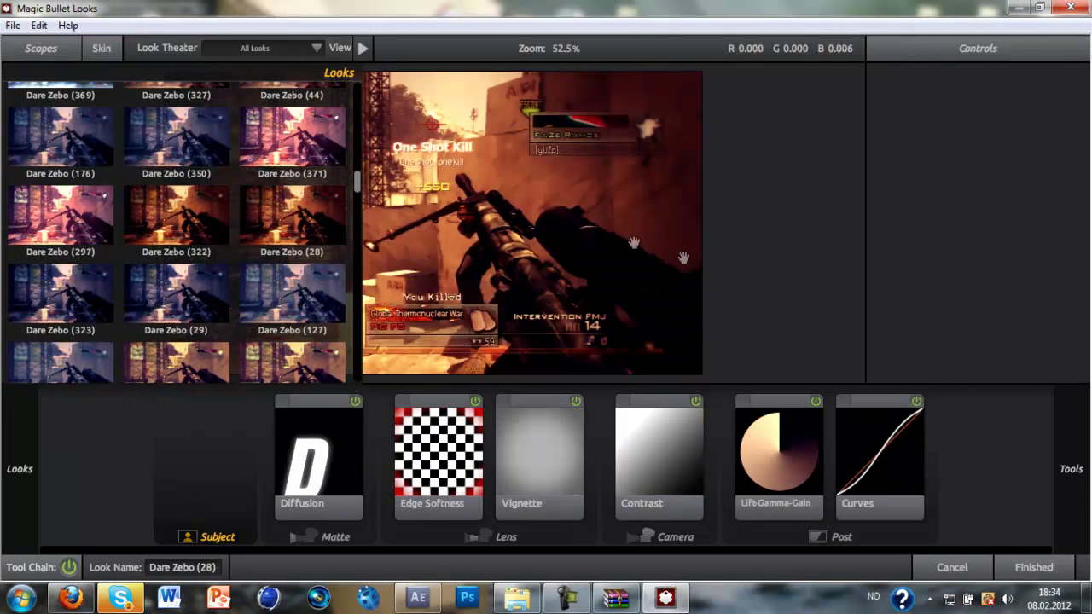
pyautogui.click(1047, 570)
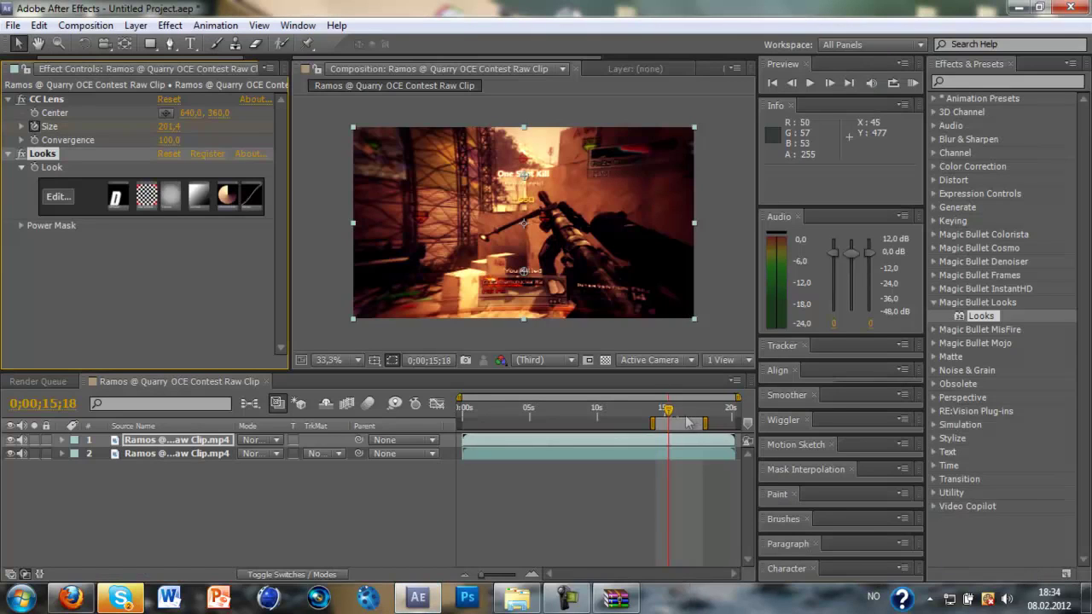
pyautogui.moveTo(668, 413)
pyautogui.mouseDown()
pyautogui.moveTo(617, 413)
pyautogui.moveTo(652, 415)
pyautogui.mouseUp()
pyautogui.click(822, 76)
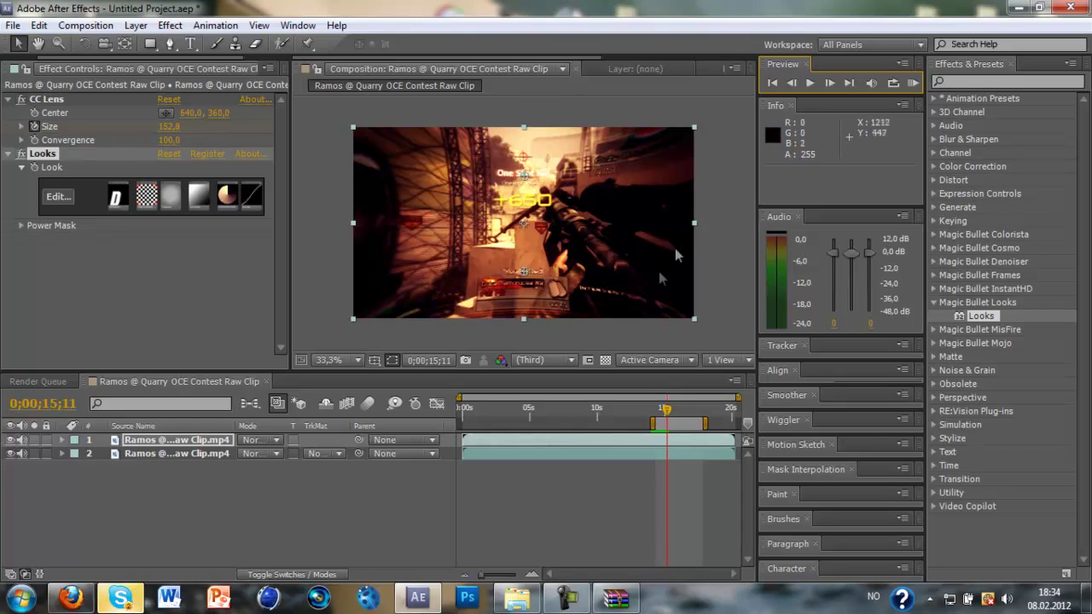
pyautogui.click(933, 302)
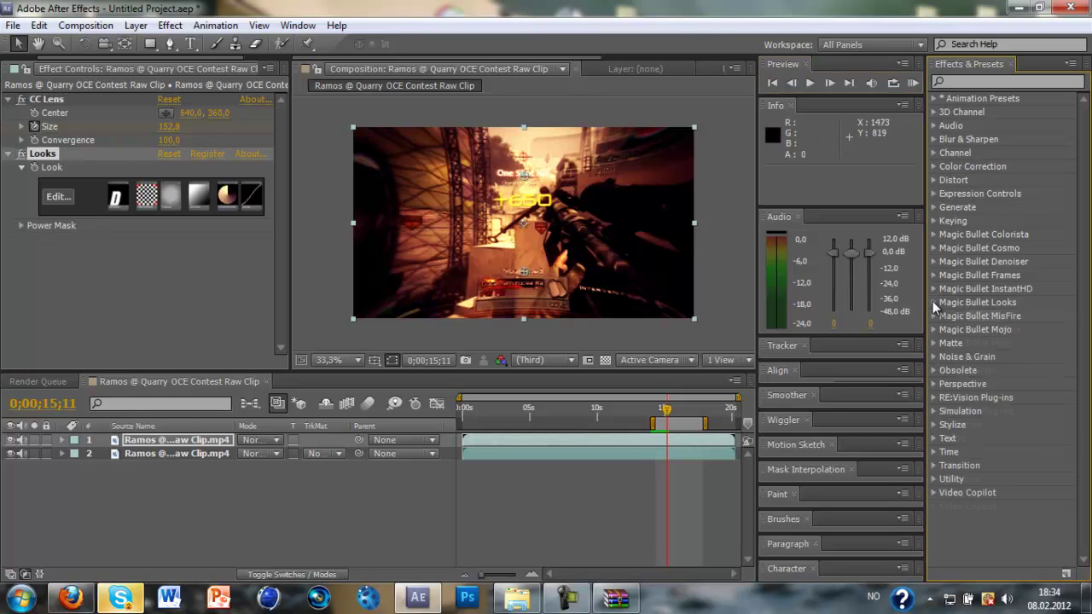
pyautogui.click(933, 397)
pyautogui.moveTo(983, 425); pyautogui.dragTo(725, 445)
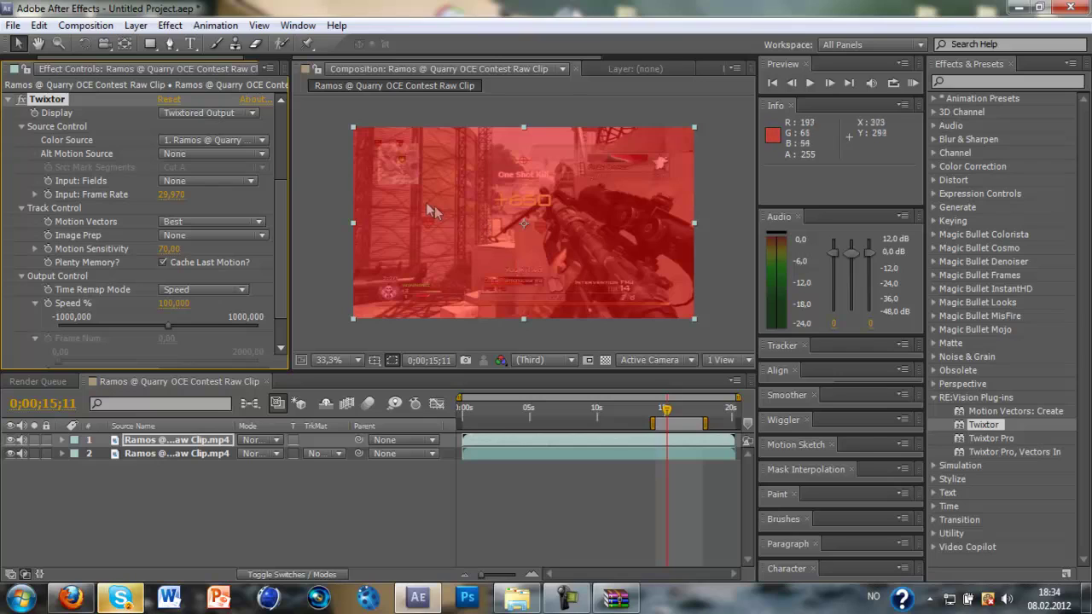
pyautogui.hotkey('ctrl', 'z')
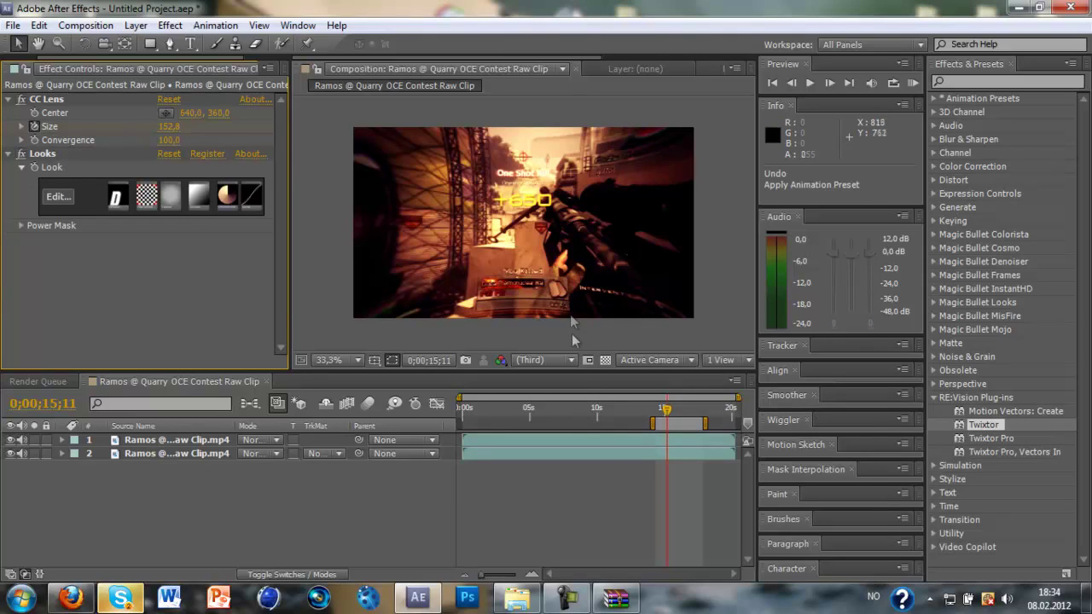
# Move the work area to 0;00;13;46–0;00;17;15, set the playhead near its start, then reselect layer 1.
pyautogui.moveTo(682, 424); pyautogui.dragTo(674, 423)
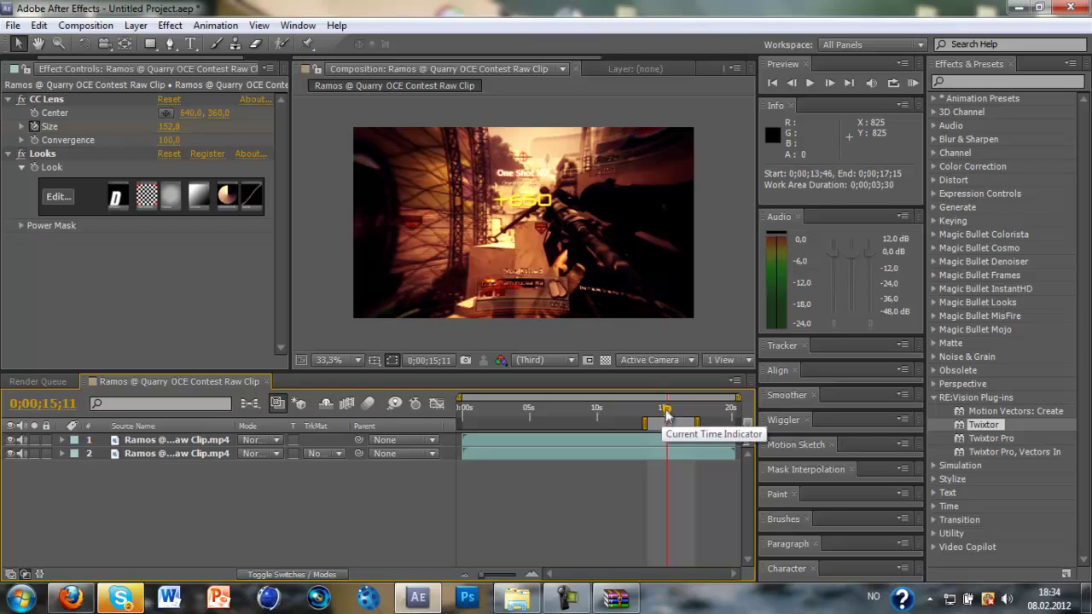
pyautogui.moveTo(664, 411); pyautogui.dragTo(634, 415)
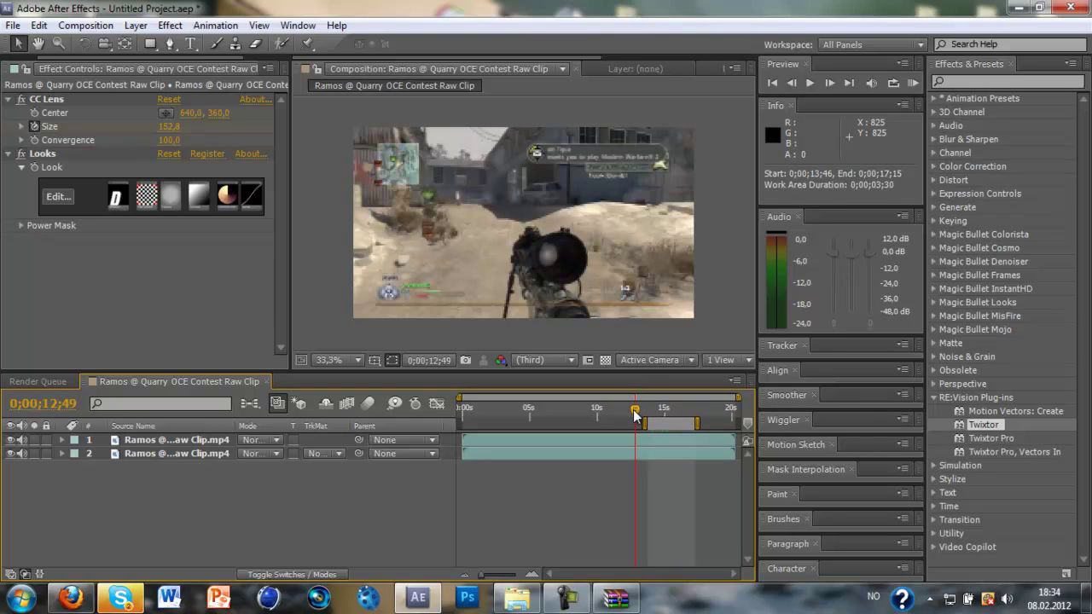
pyautogui.moveTo(635, 416)
pyautogui.mouseDown()
pyautogui.moveTo(629, 424)
pyautogui.moveTo(654, 420)
pyautogui.mouseUp()
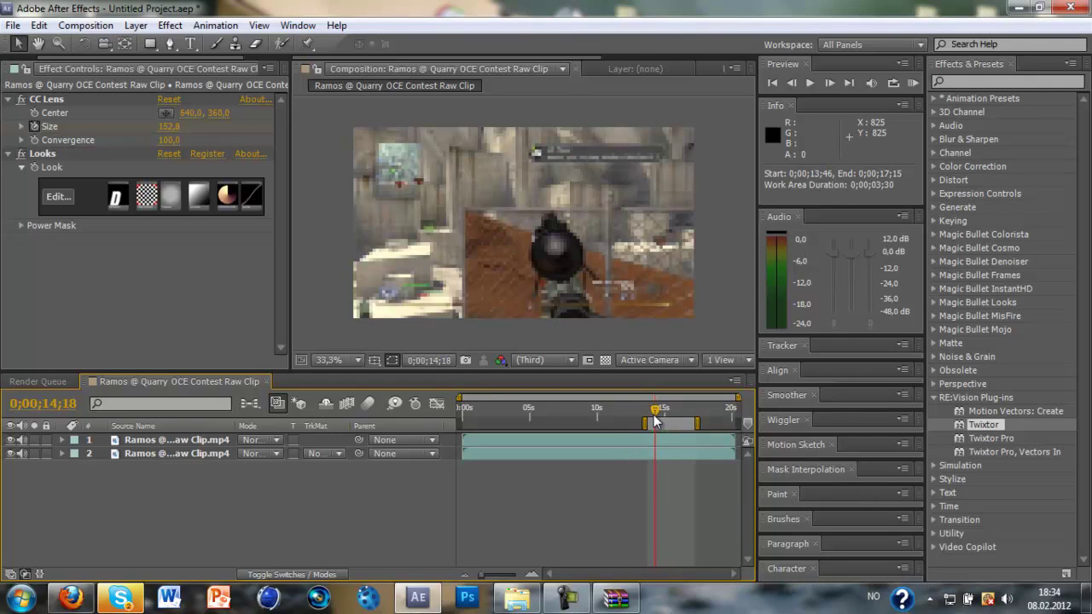
pyautogui.click(600, 456)
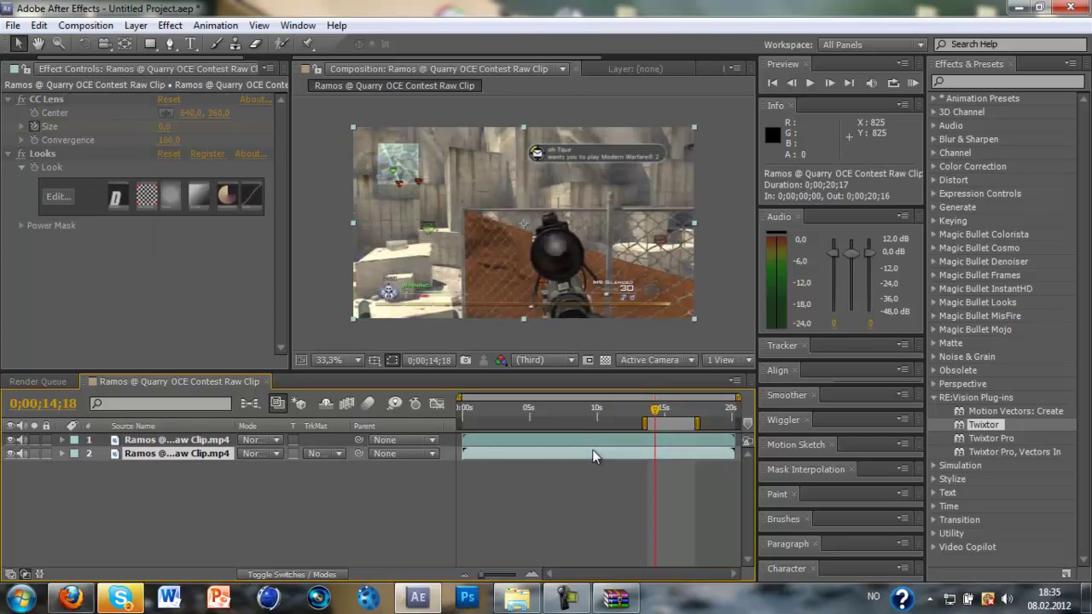
pyautogui.click(589, 438)
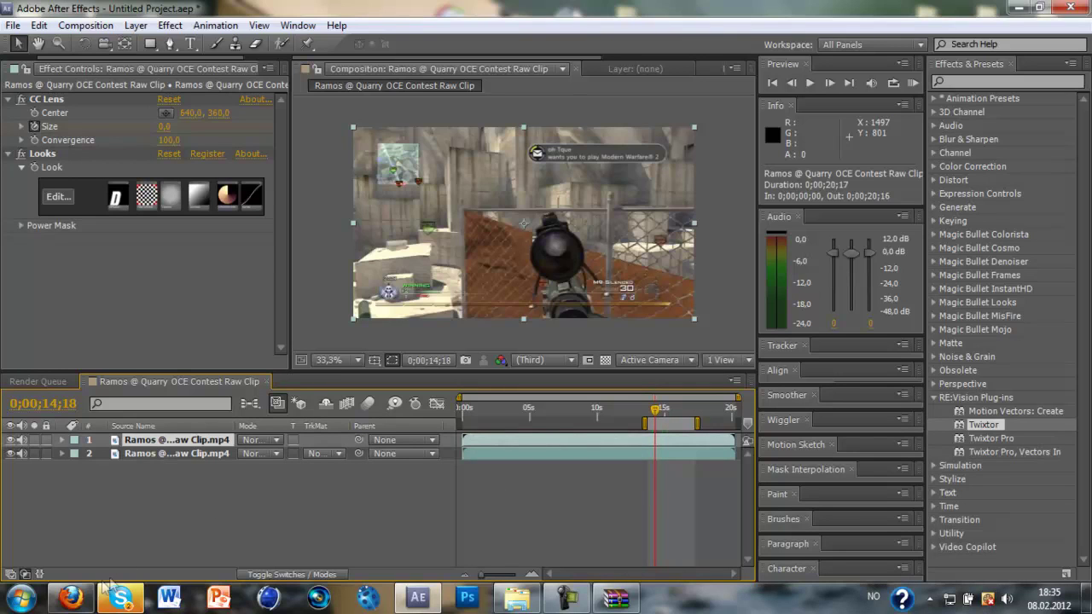
# Return to the YouTube radial blur tutorial in Firefox and read through the first comments.
pyautogui.click(78, 598)
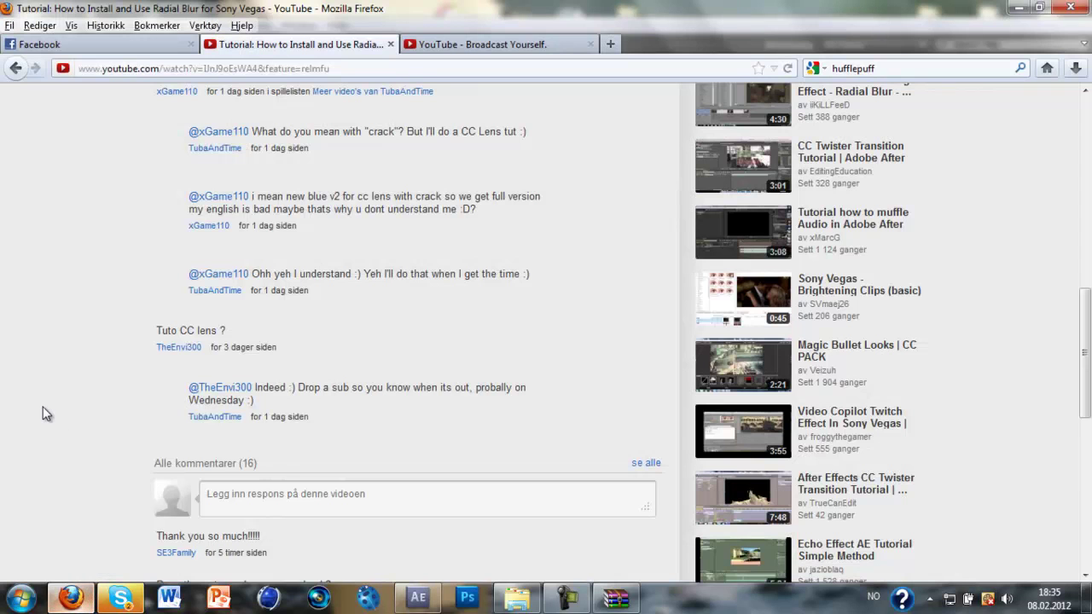
pyautogui.scroll(10, 42, 406)
pyautogui.scroll(-4, 37, 408)
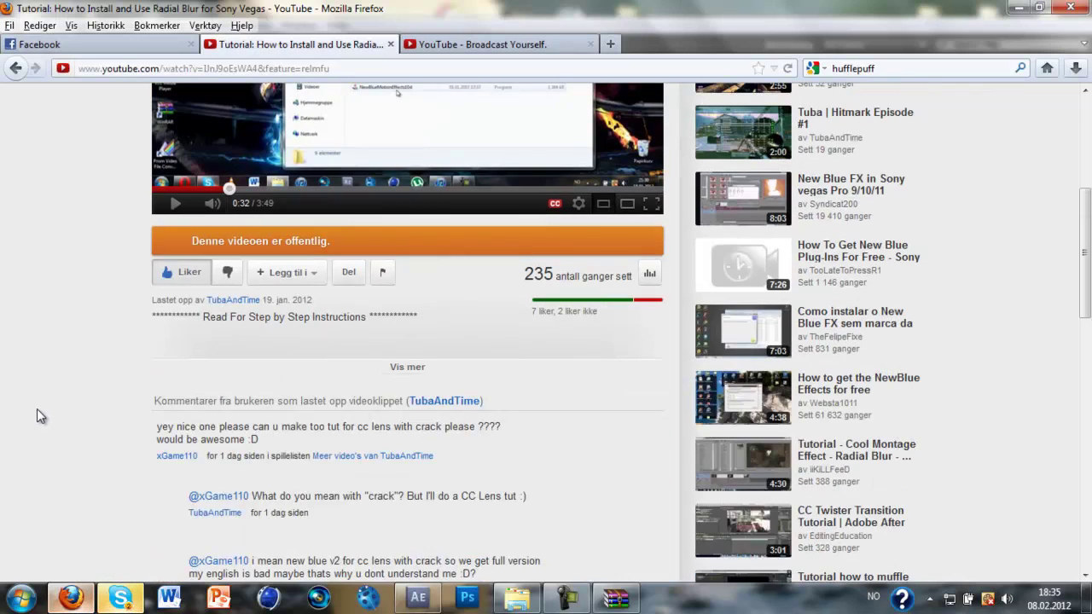
pyautogui.moveTo(266, 436); pyautogui.dragTo(231, 441)
pyautogui.click(156, 433)
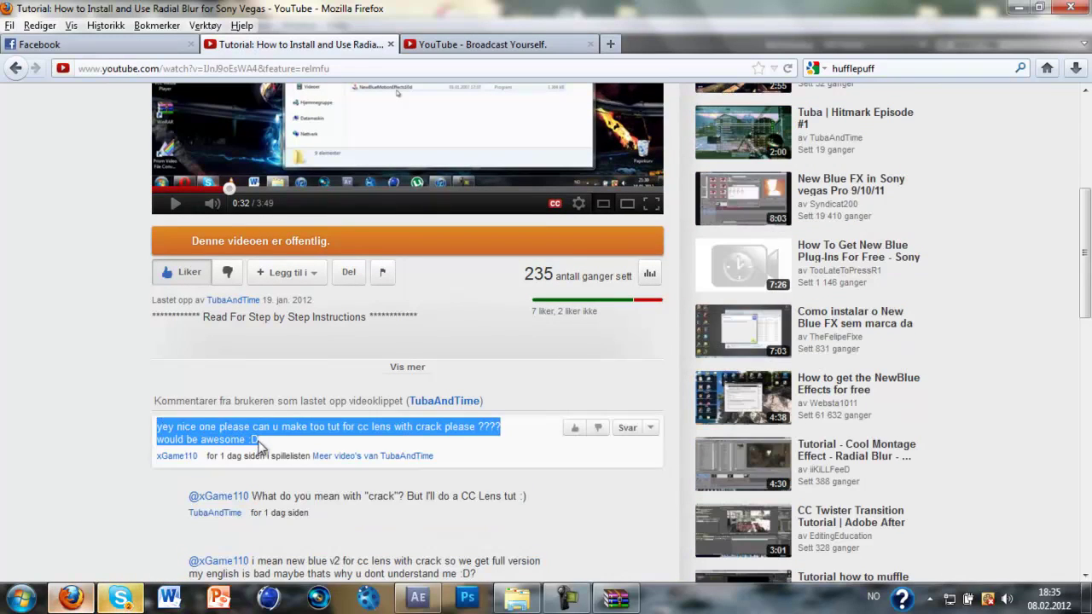
pyautogui.click(136, 441)
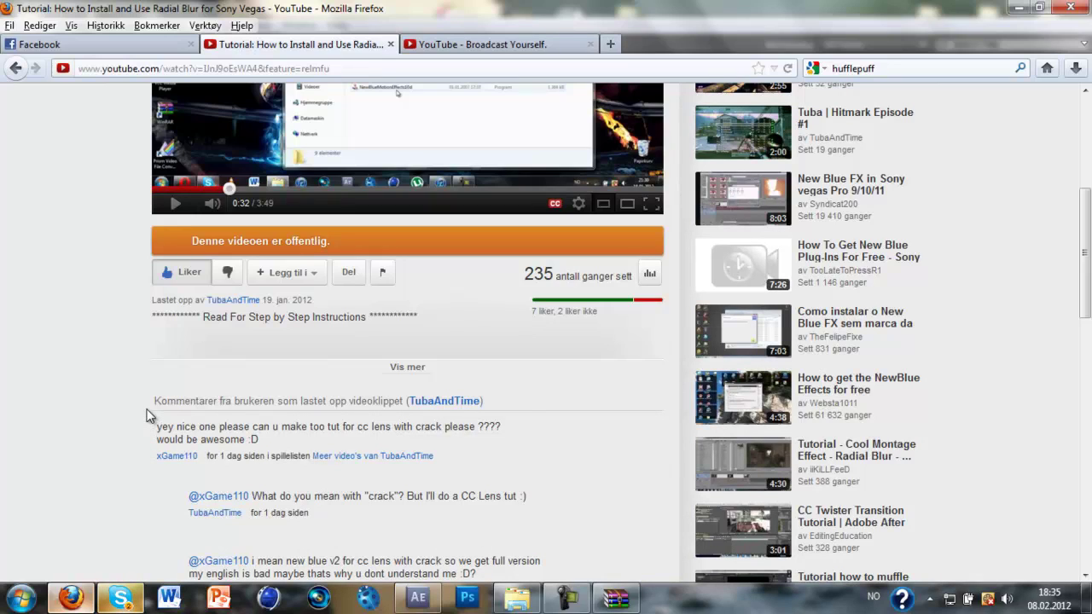
pyautogui.scroll(-15, 146, 418)
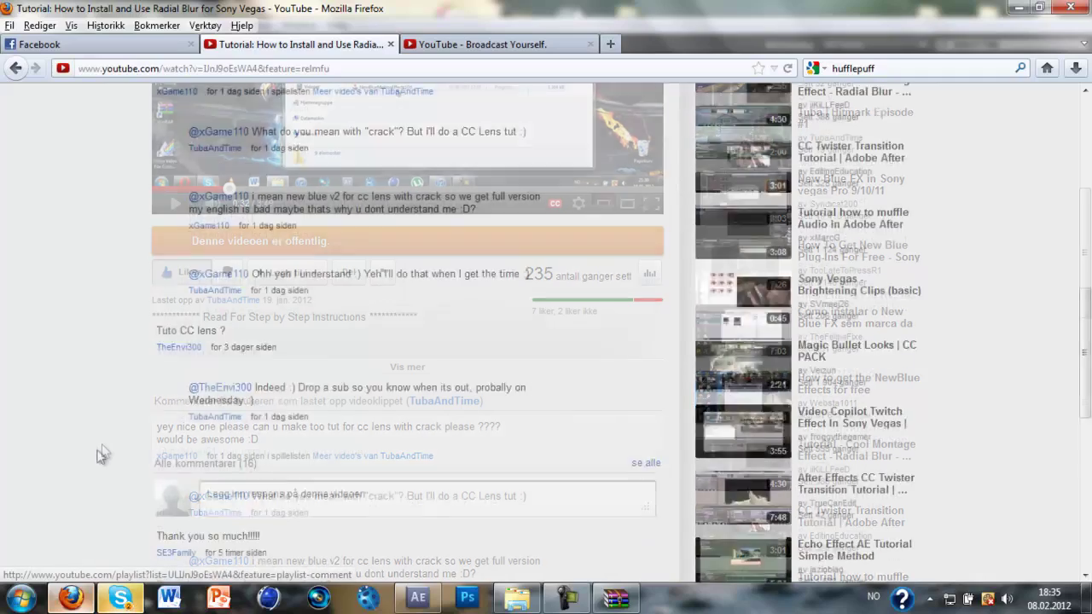
# Load page 2 of the comments and highlight the Twitch plugin request comment.
pyautogui.click(190, 251)
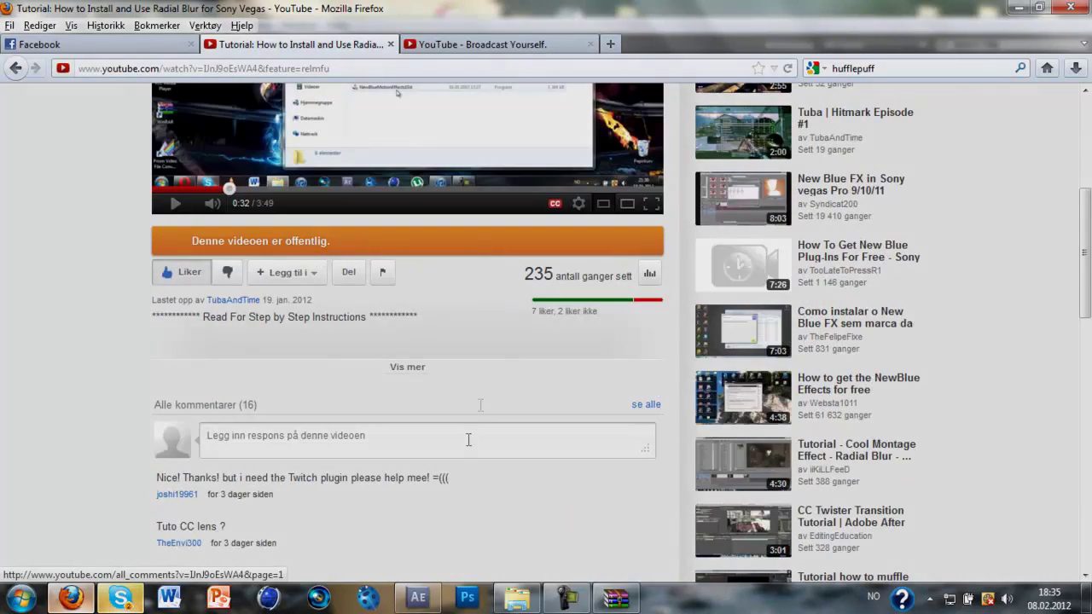
pyautogui.moveTo(450, 478); pyautogui.dragTo(137, 476)
pyautogui.click(134, 462)
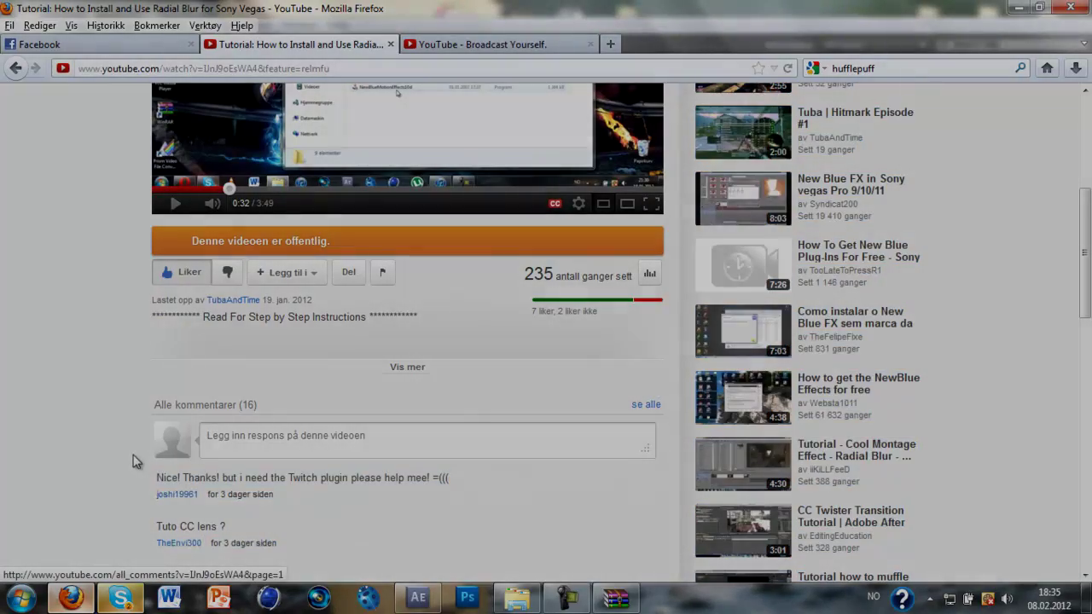